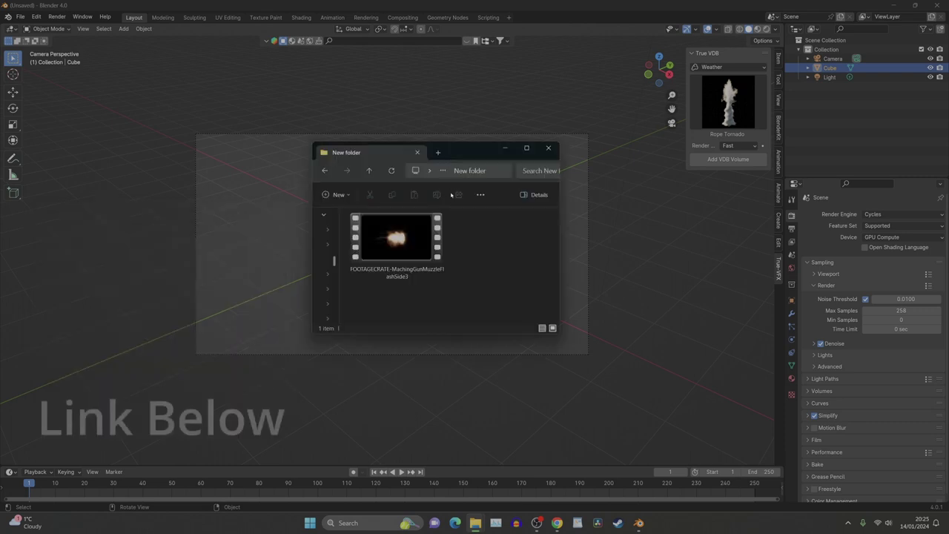
- Move the 'New folder' window holding FOOTAGECRATE-MachingGunMuzzleFlashSide3 to the lower-left so the cube shows
click(380, 281)
click(382, 291)
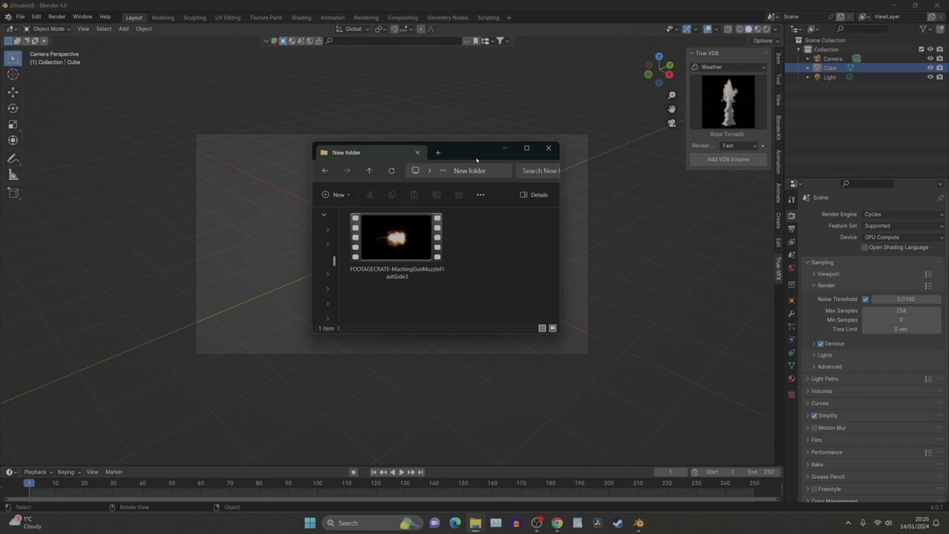
drag(476, 158, 236, 248)
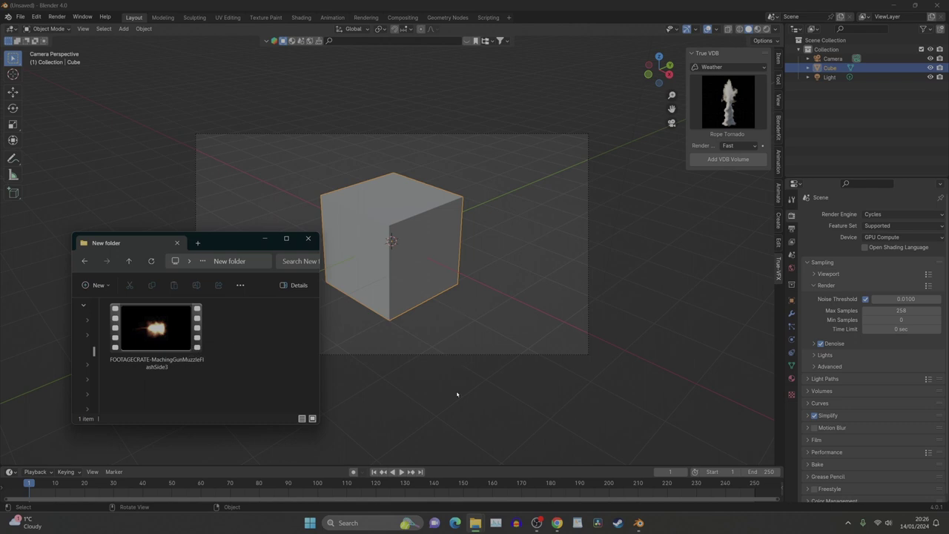
- Delete the default cube from the Blender scene
click(439, 341)
click(404, 268)
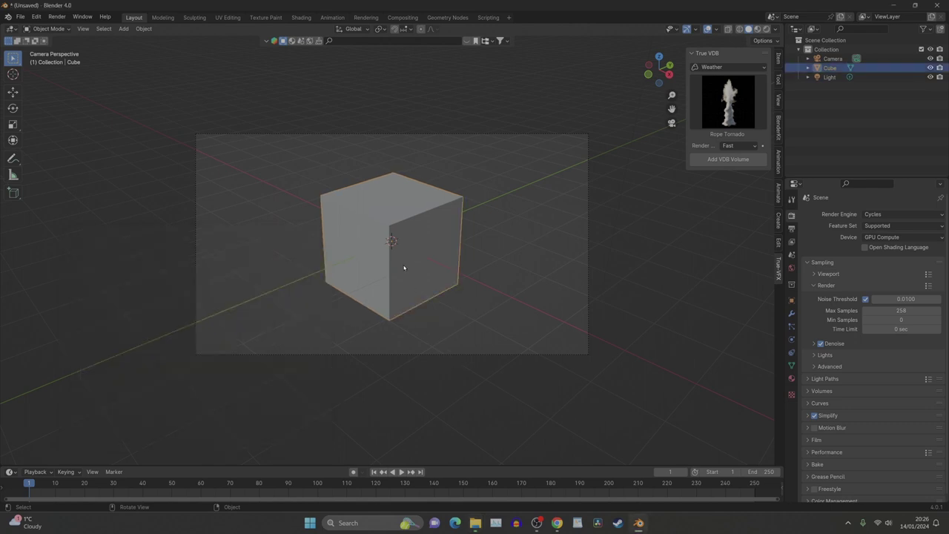
key(x)
click(402, 267)
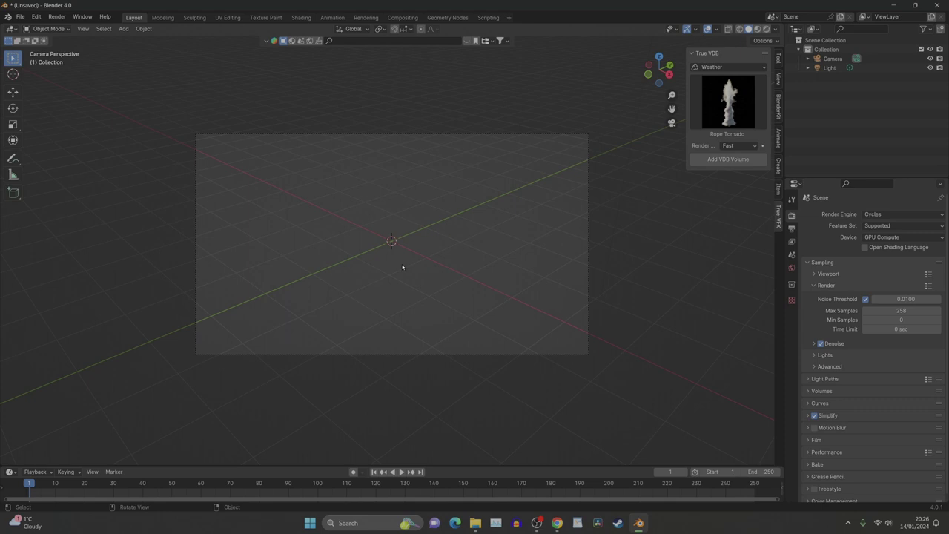
- Import the FOOTAGECRATE-MachingGunMuzzleFlashSide3 .mov as an image plane
key(shift+a)
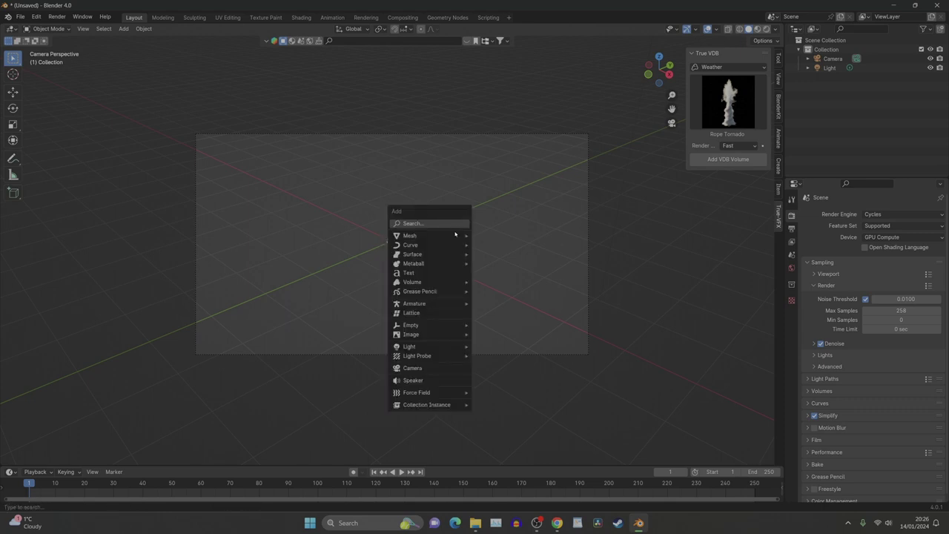
mouse_move(444, 334)
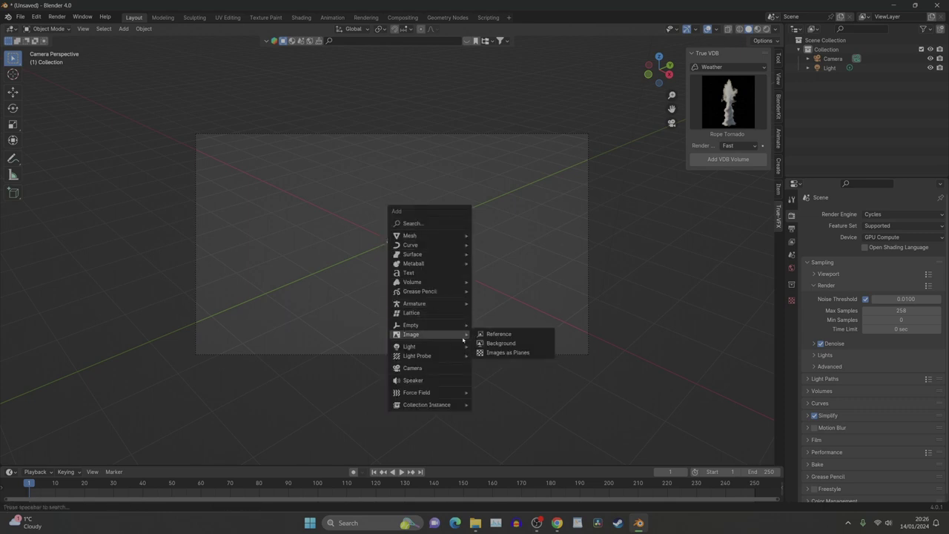
click(512, 353)
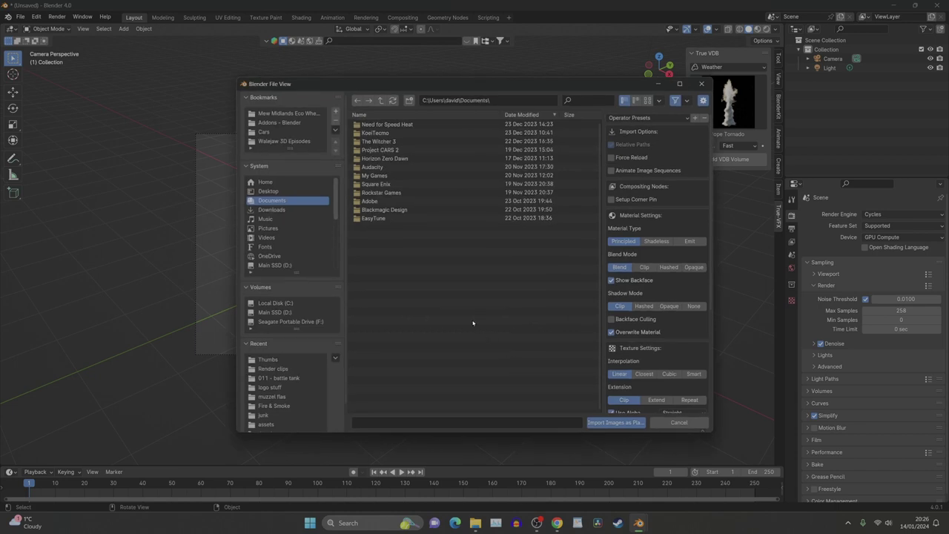
click(413, 126)
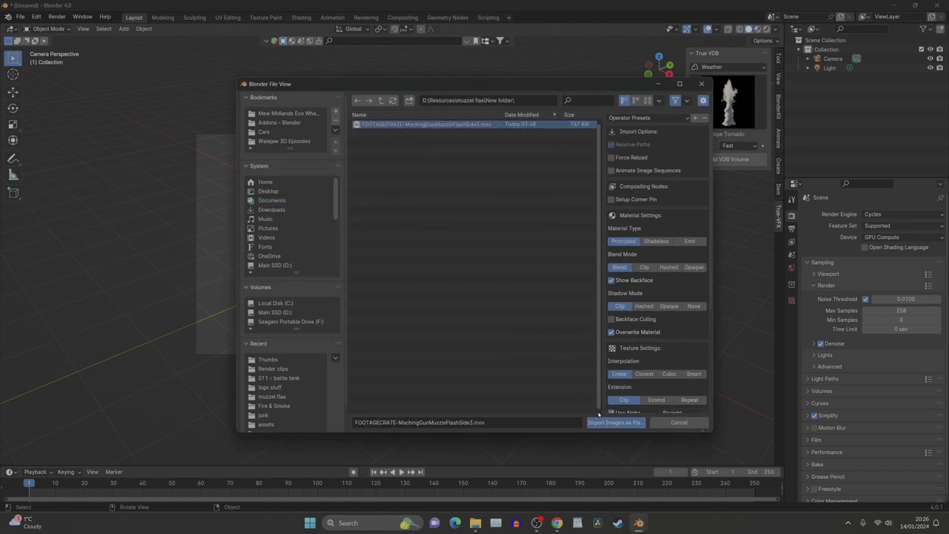
click(607, 422)
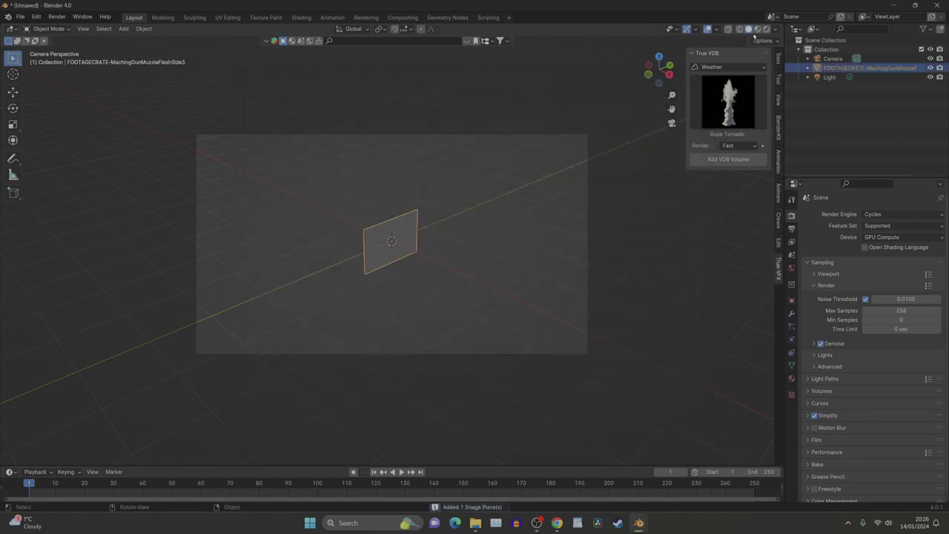
- Switch to Material Preview and view the plane zoomed in from Right Orthographic
click(757, 29)
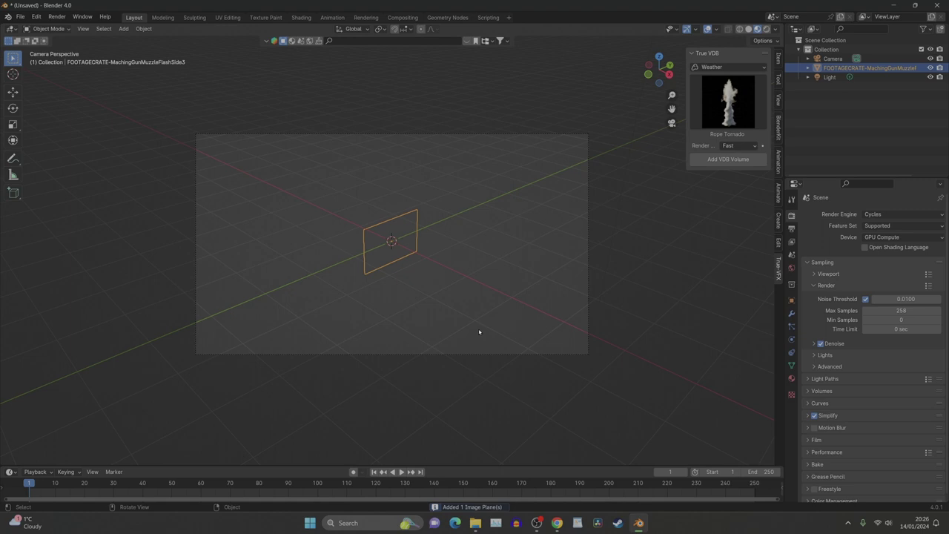
drag(659, 67, 667, 76)
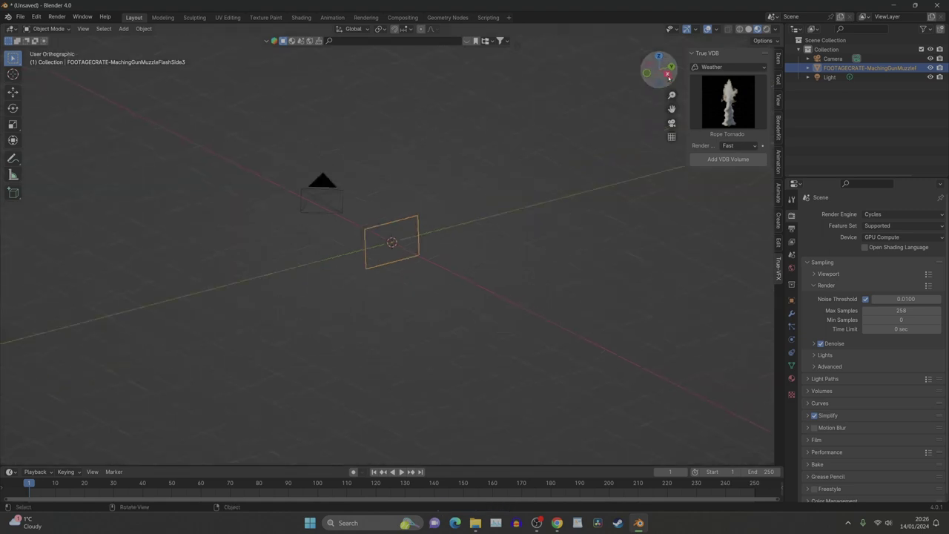
click(667, 75)
scroll(407, 279, up, 10)
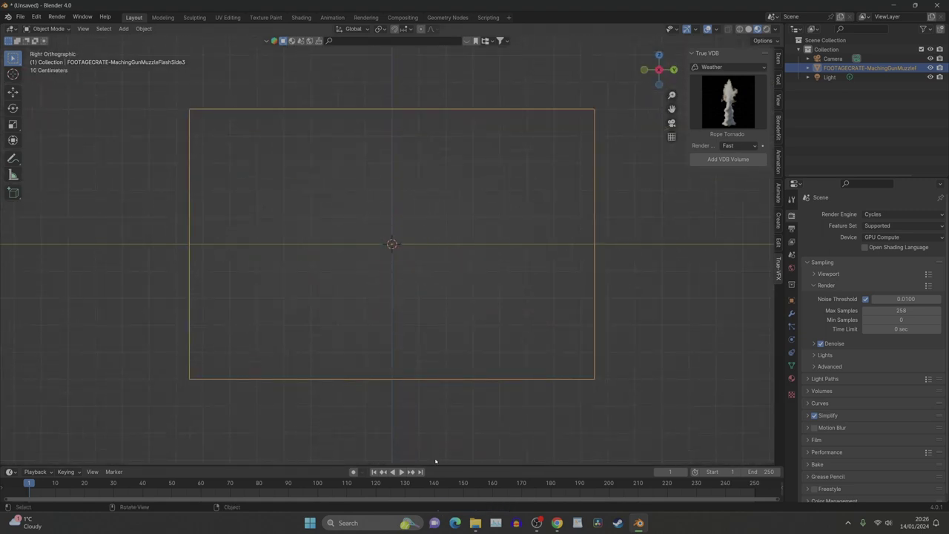
- Play the clip to frame 52, stop it, and enlarge the timeline area
click(400, 471)
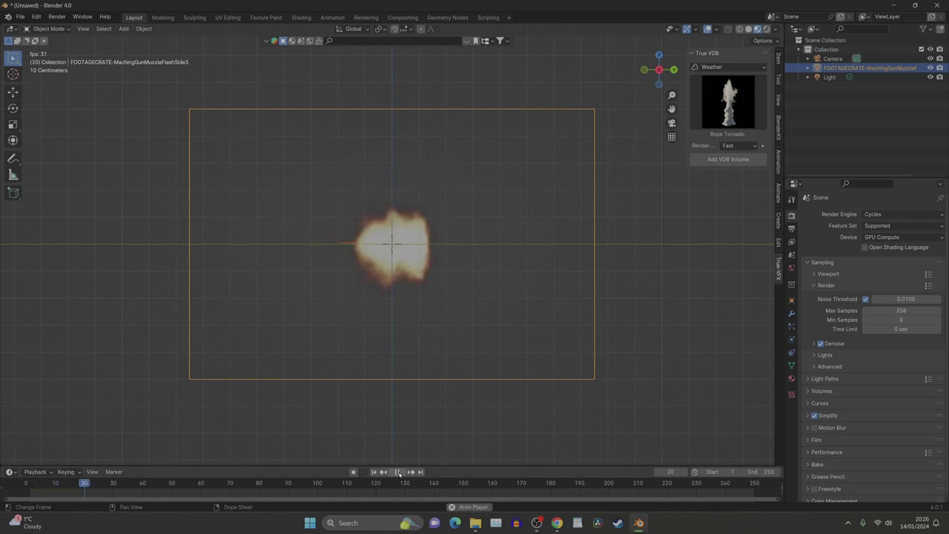
key(space)
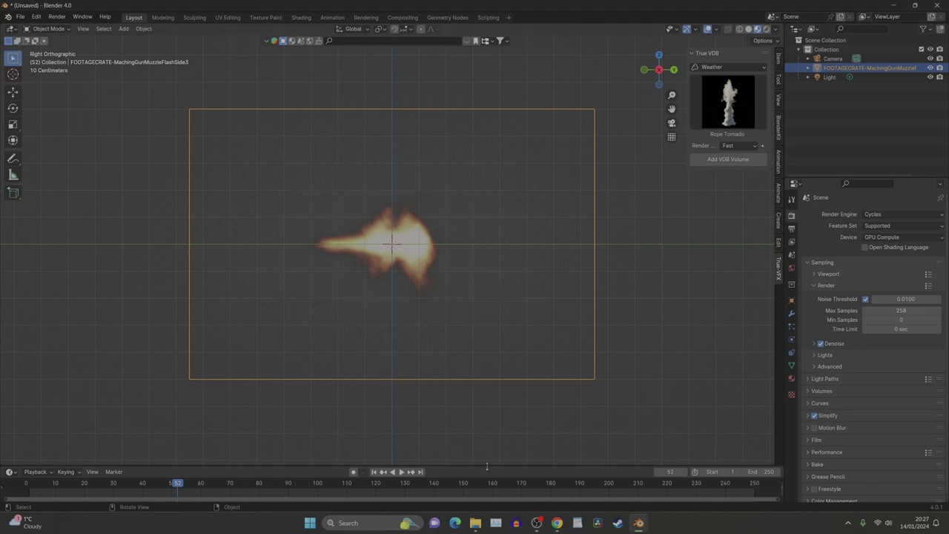
drag(489, 466, 495, 339)
- In the Shader Editor, wire the Image Texture Color into Principled BSDF's Emission Color
click(10, 340)
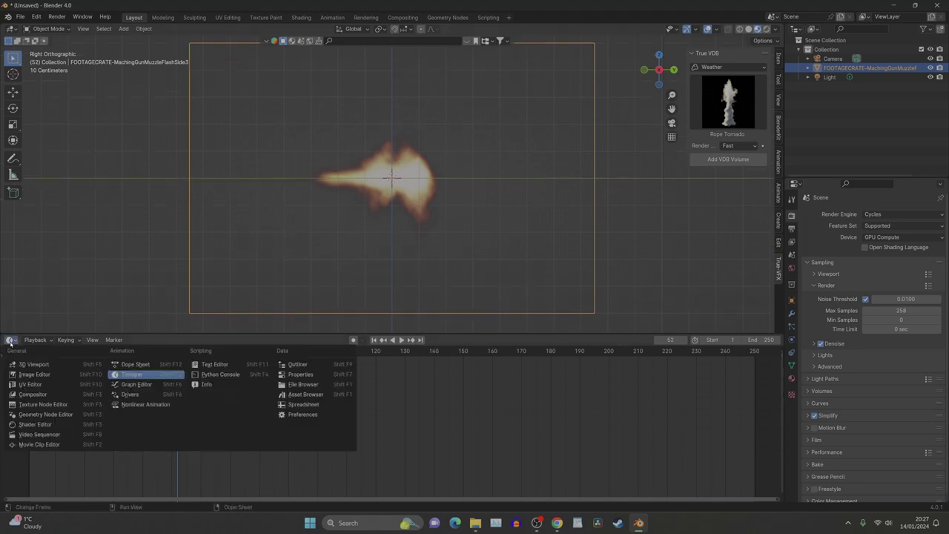
click(74, 425)
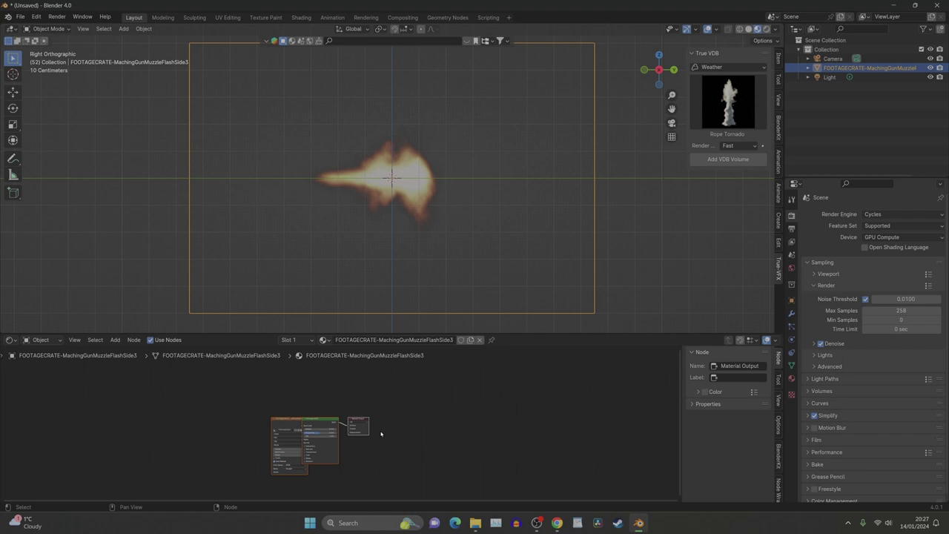
scroll(381, 433, up, 4)
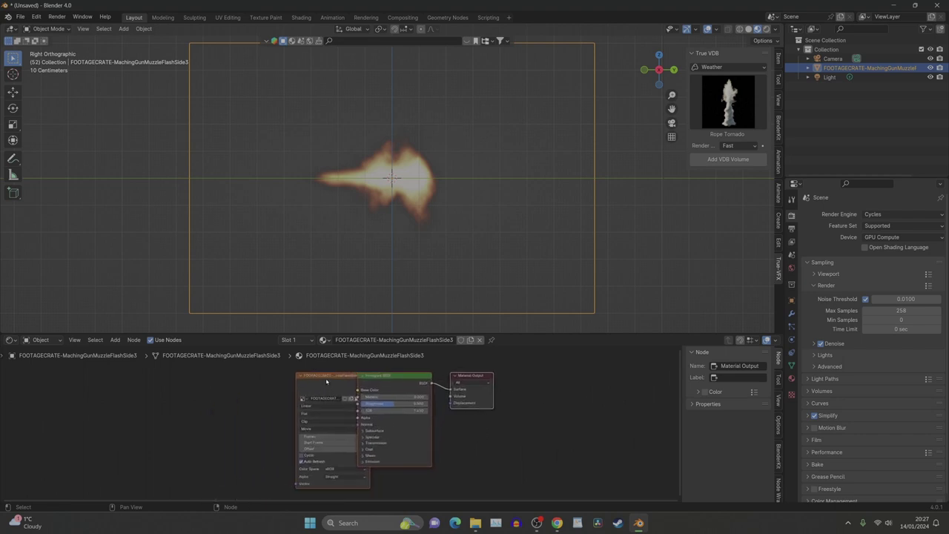
drag(326, 381, 188, 374)
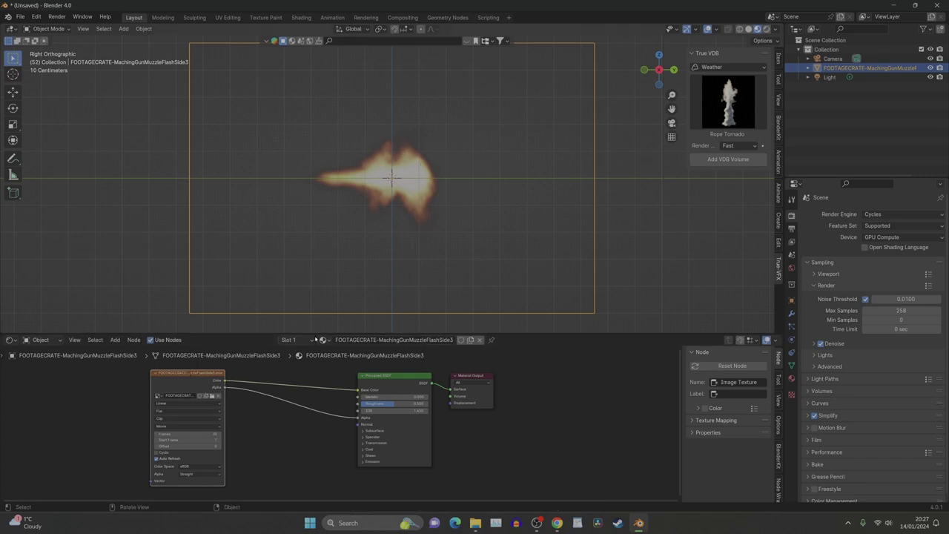
click(363, 461)
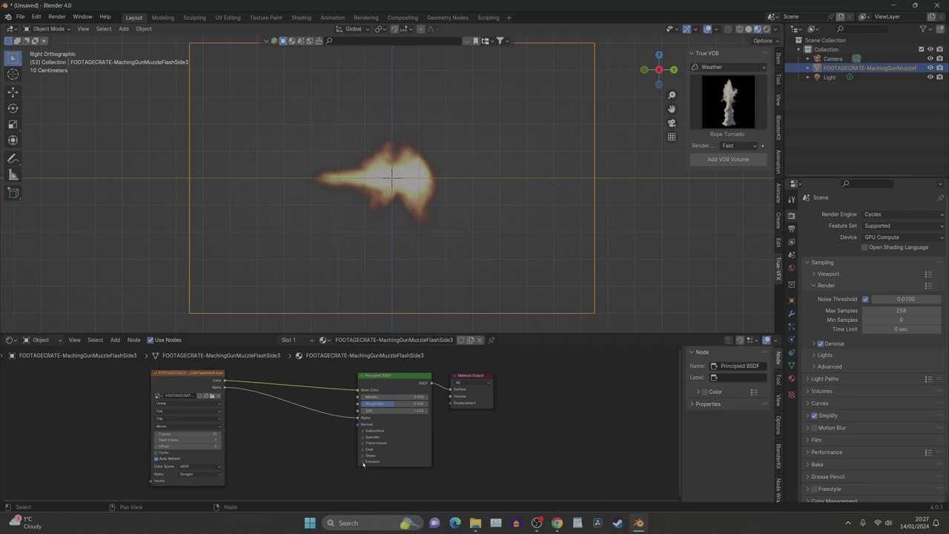
click(363, 462)
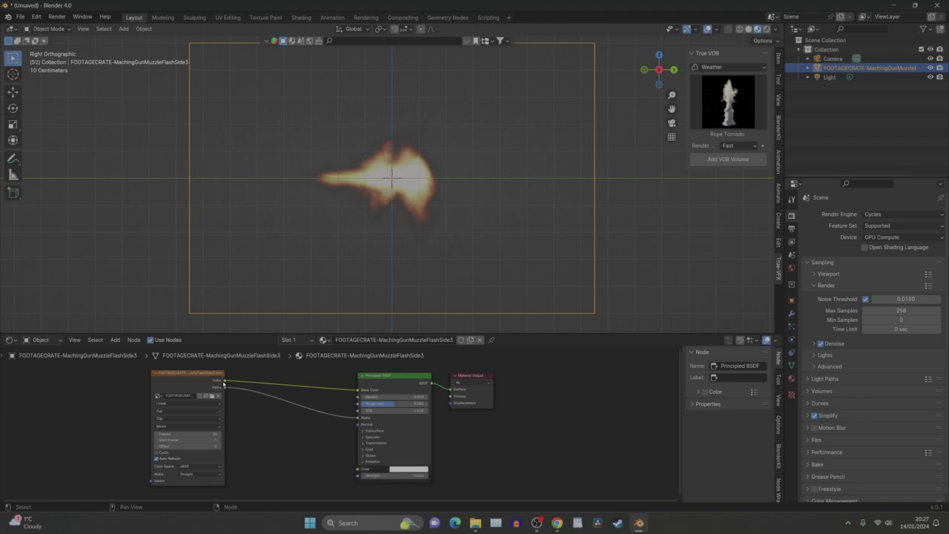
drag(223, 382, 430, 475)
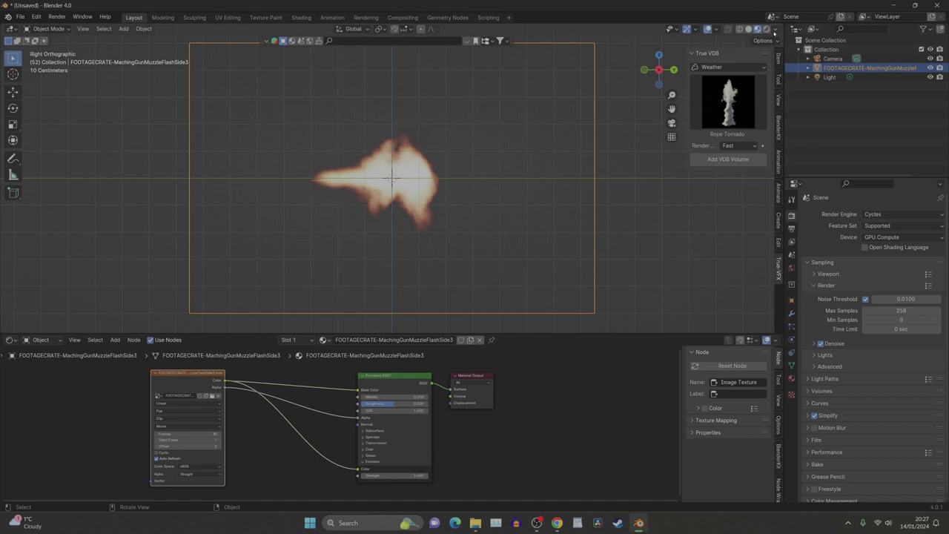
middle_drag(540, 190, 591, 211)
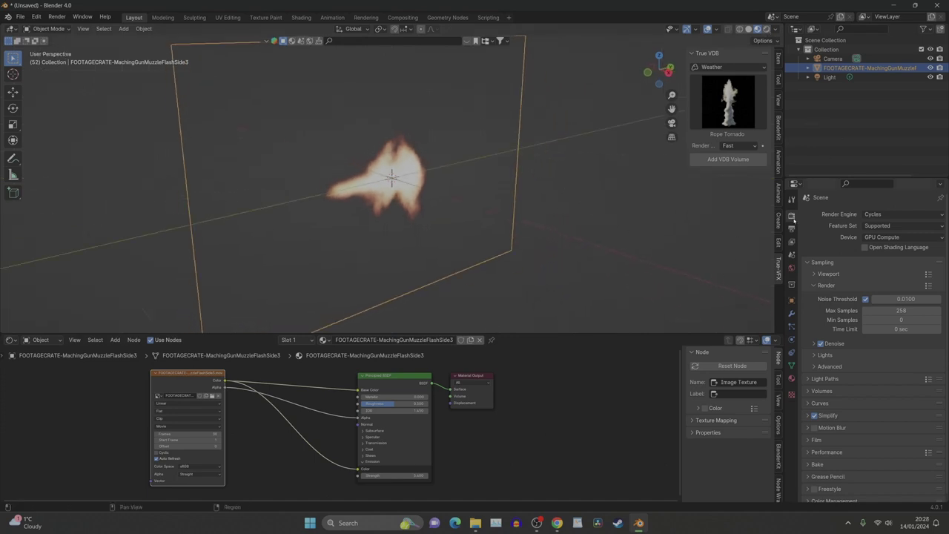
- Switch the render engine to EEVEE with Bloom and Screen Space Reflections enabled
click(886, 214)
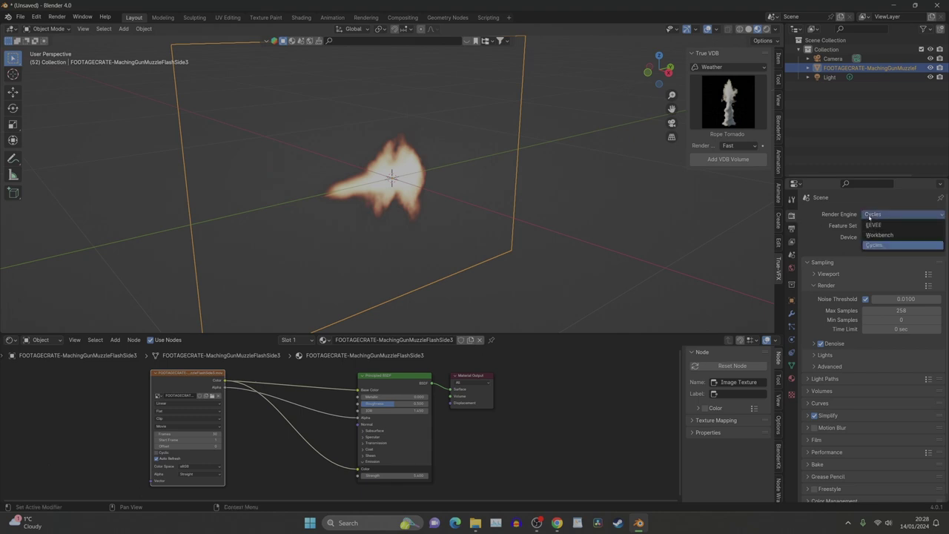
click(882, 226)
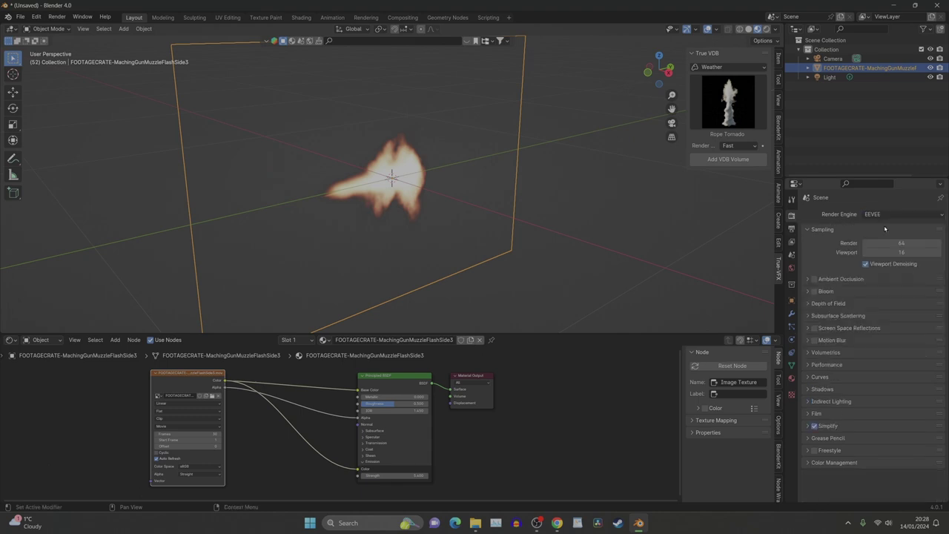
click(814, 291)
click(814, 328)
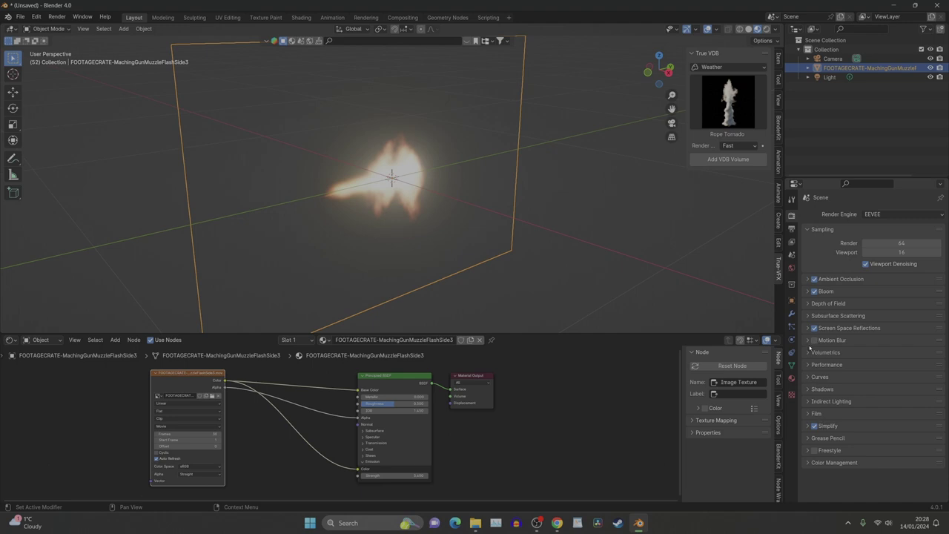
- Change the viewport shading and orbit until the flash plane faces the view
mouse_move(555, 182)
middle_down()
mouse_move(524, 244)
mouse_move(398, 245)
mouse_move(505, 248)
middle_up()
click(765, 29)
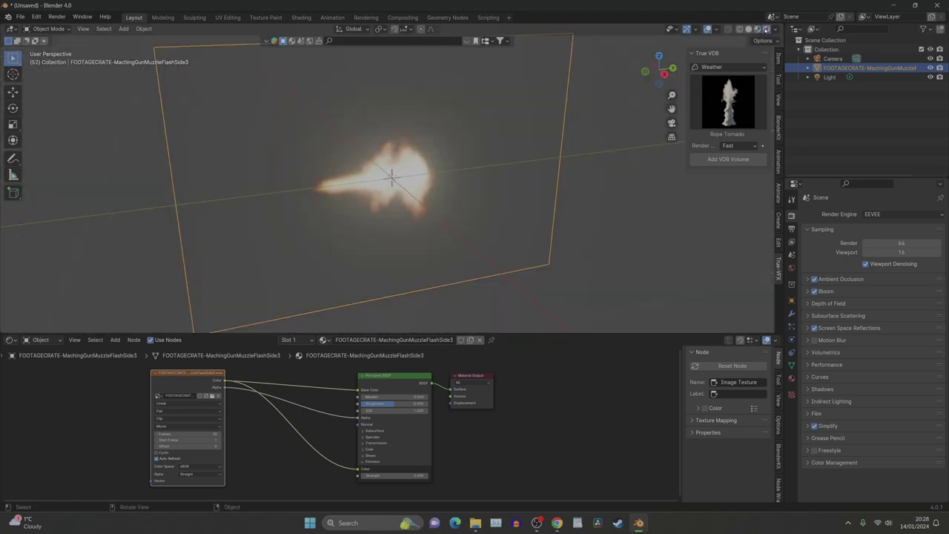
middle_drag(508, 142, 483, 125)
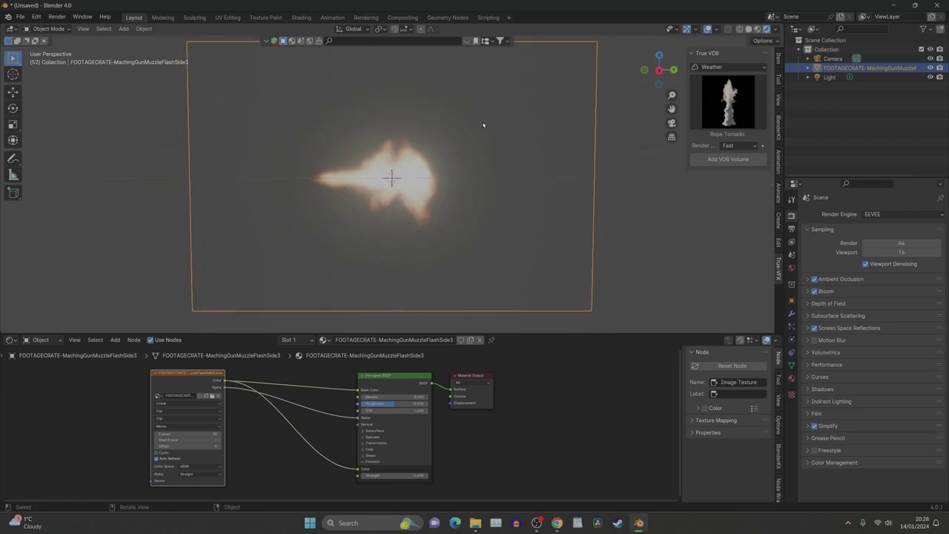
- Tick Cyclic on the Image Texture node and play the animation through to frame 196
click(157, 453)
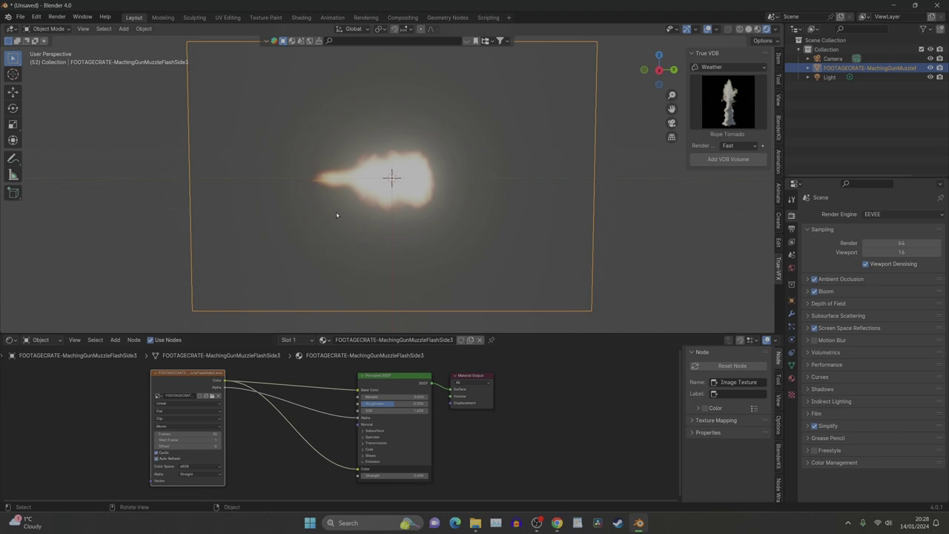
key(space)
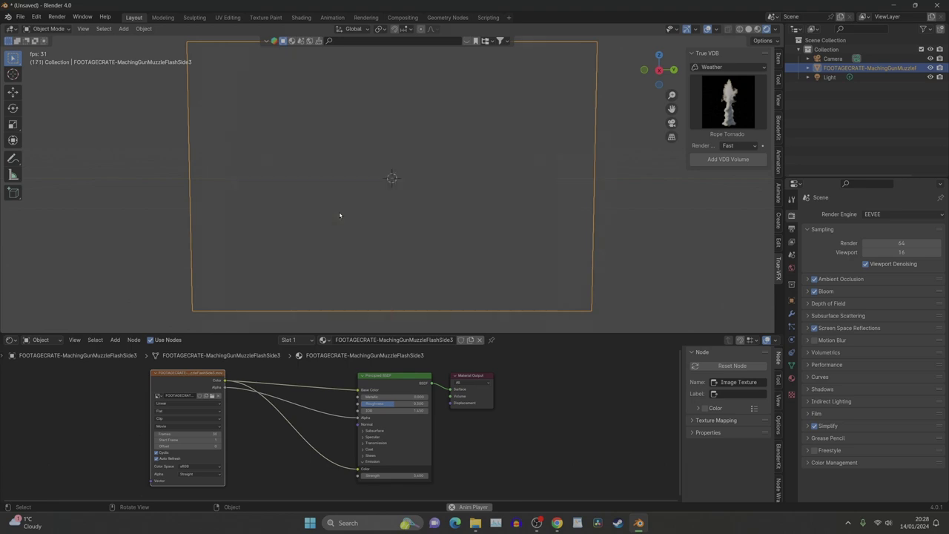
key(space)
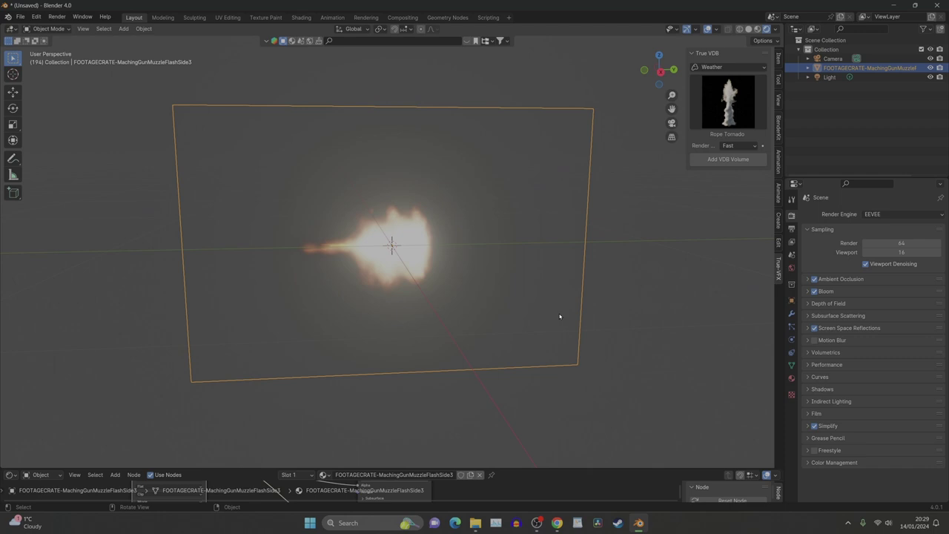
- Shrink the node area and add a Plain Axes empty at the muzzle flash centre
middle_drag(587, 314, 522, 322)
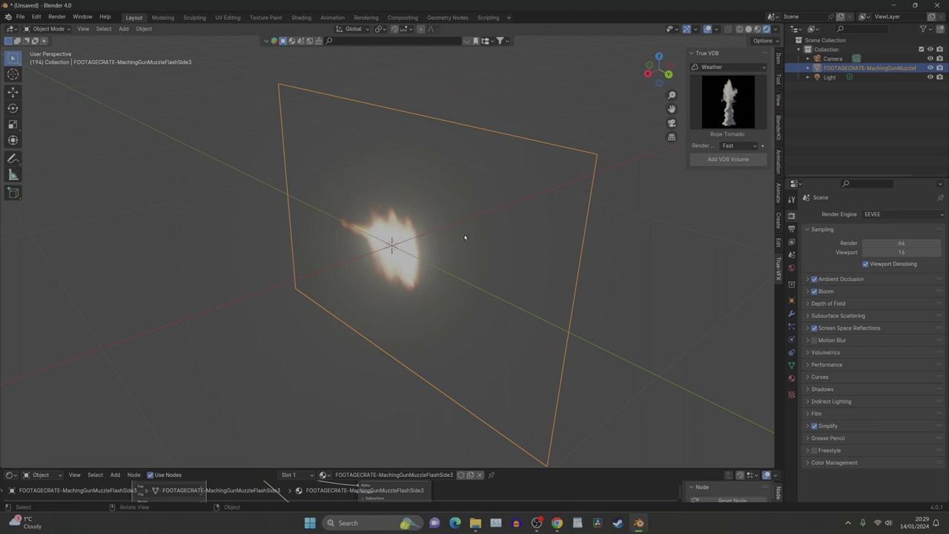
key(shift+a)
mouse_move(456, 237)
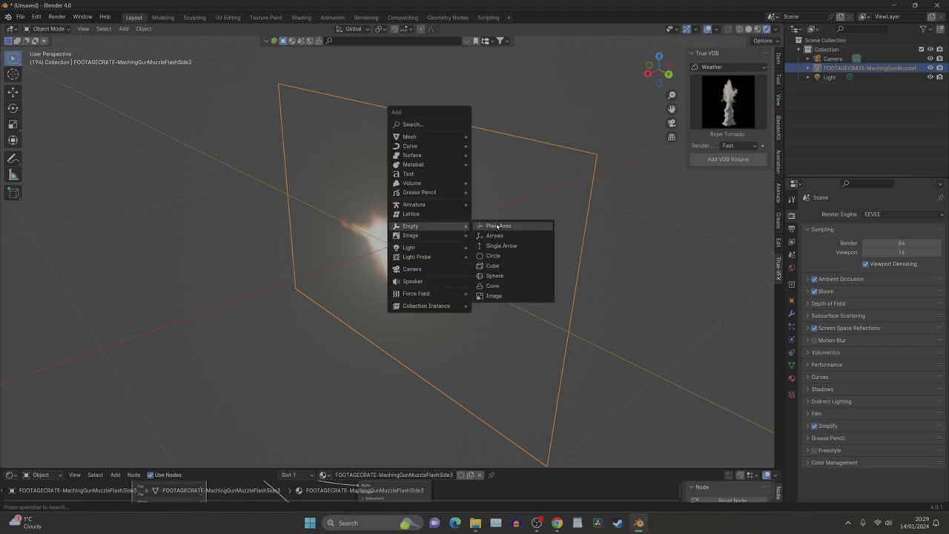
click(498, 226)
- Select the muzzle-flash plane and add an Array modifier to it
mouse_move(462, 237)
middle_down()
mouse_move(445, 275)
mouse_move(557, 278)
mouse_move(434, 250)
mouse_move(470, 238)
mouse_move(464, 247)
middle_up()
click(434, 250)
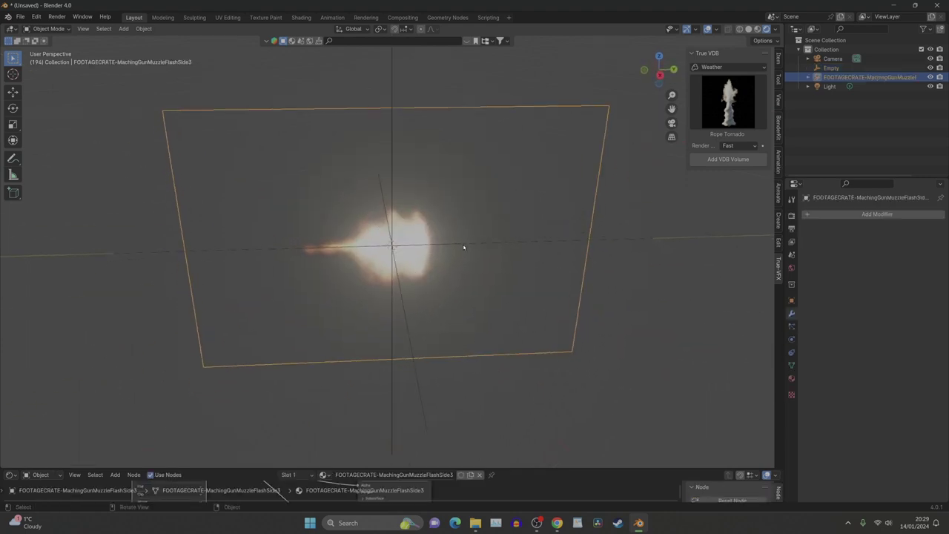
click(822, 216)
mouse_move(825, 214)
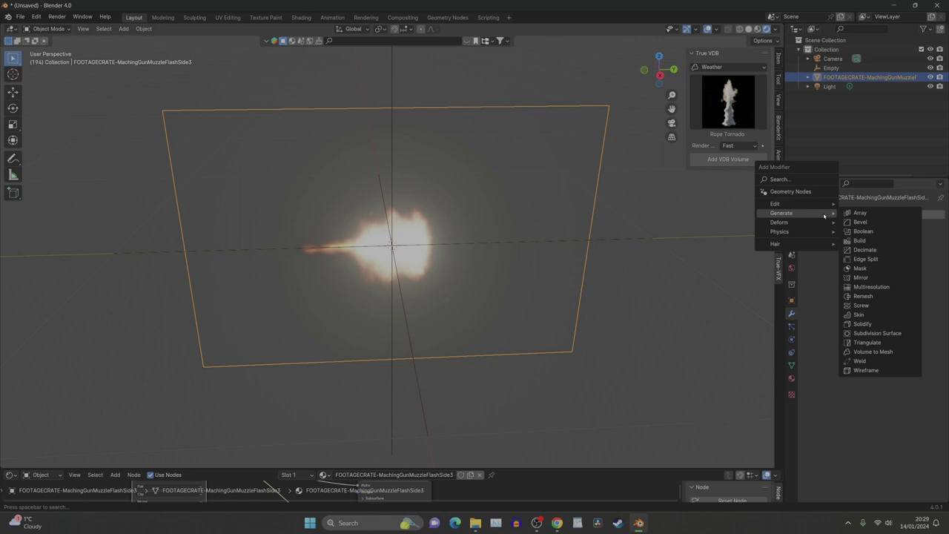
click(859, 213)
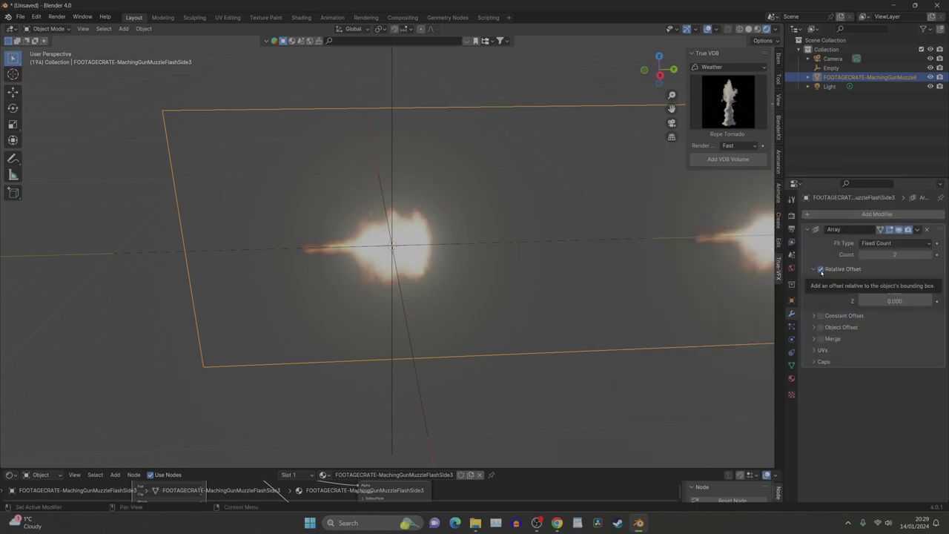
- Switch the array from Relative to Object Offset using the Empty, with Count 5
click(820, 269)
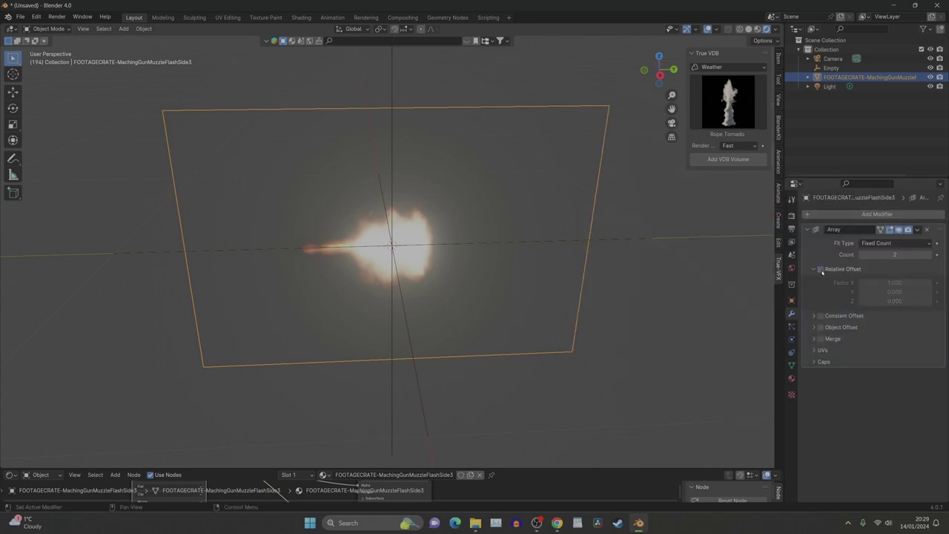
click(820, 327)
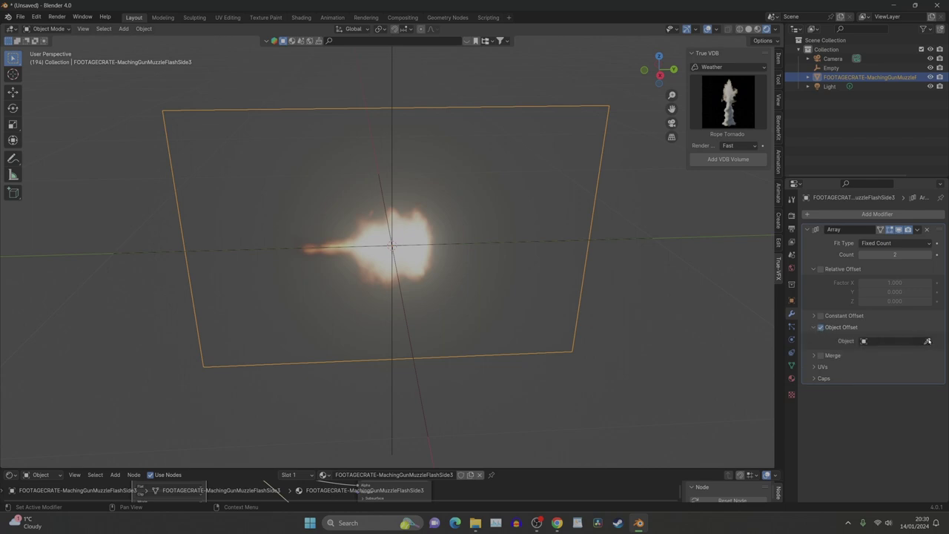
click(926, 341)
click(427, 407)
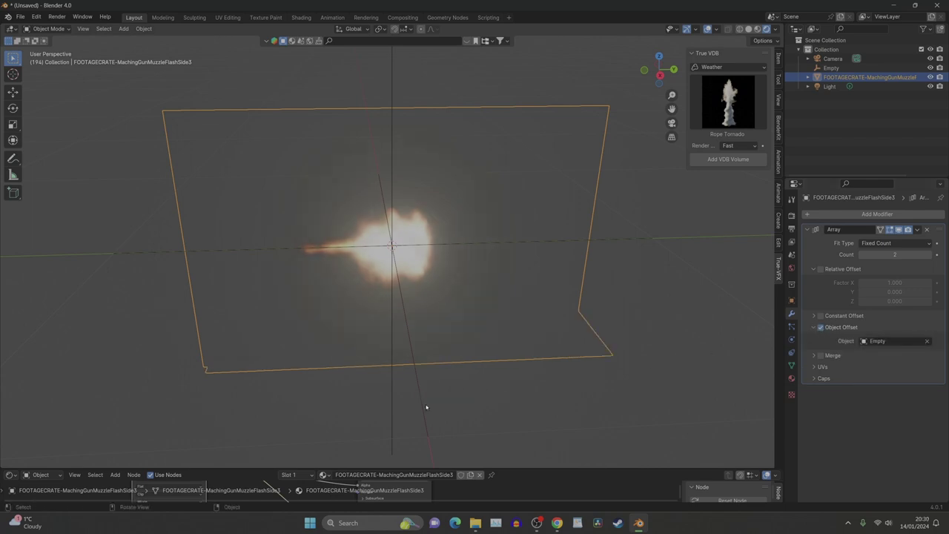
click(928, 256)
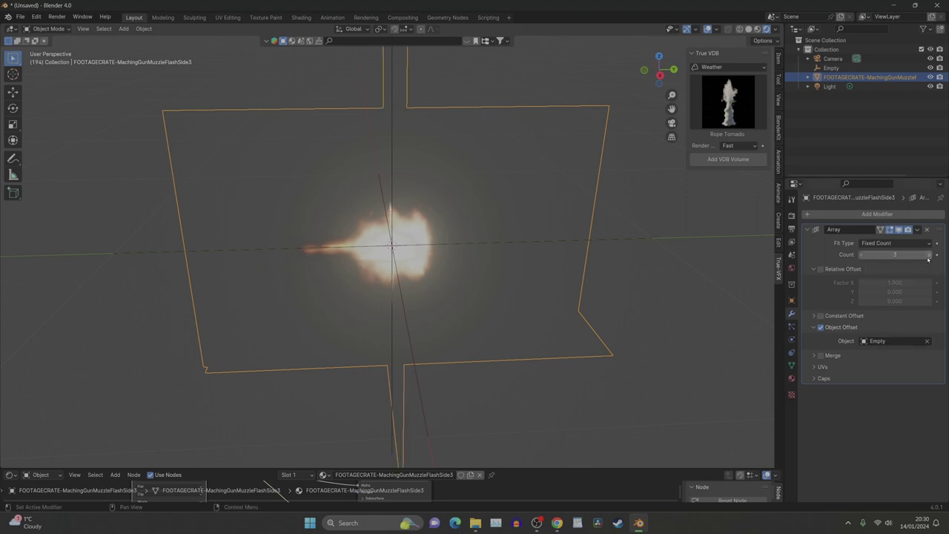
click(927, 256)
mouse_move(600, 306)
middle_down()
mouse_move(466, 294)
mouse_move(598, 290)
mouse_move(616, 309)
mouse_move(608, 316)
mouse_move(632, 323)
mouse_move(631, 344)
mouse_move(603, 314)
middle_up()
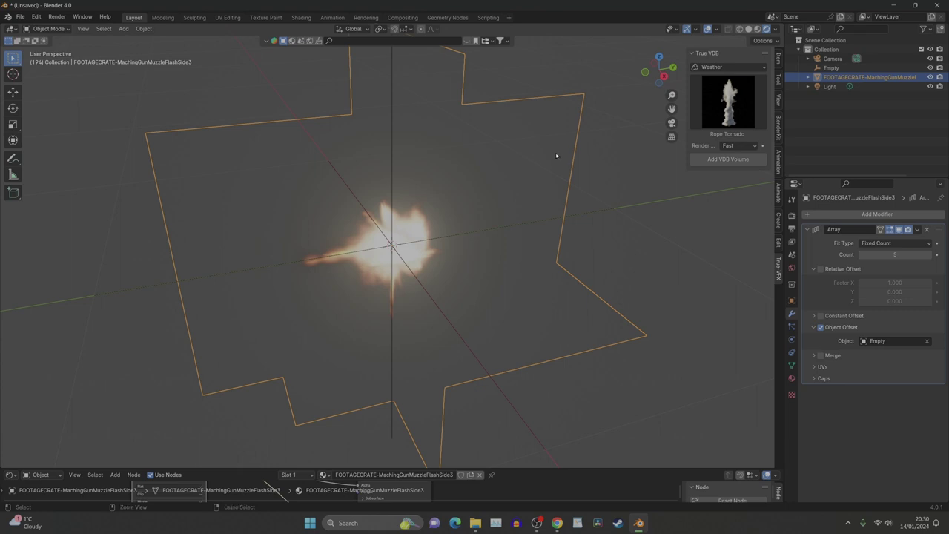
- Apply all transforms to the muzzle-flash plane
key(ctrl+a)
click(527, 180)
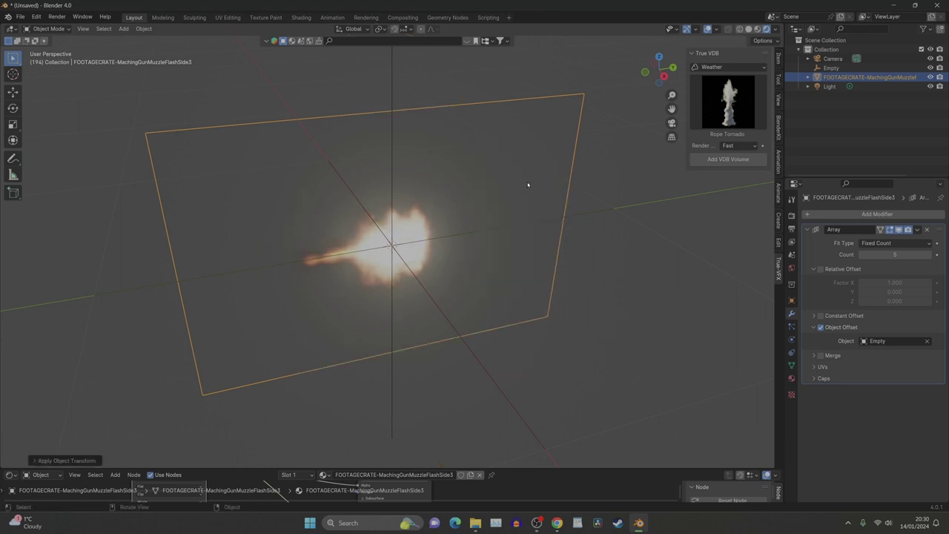
middle_drag(513, 250, 450, 258)
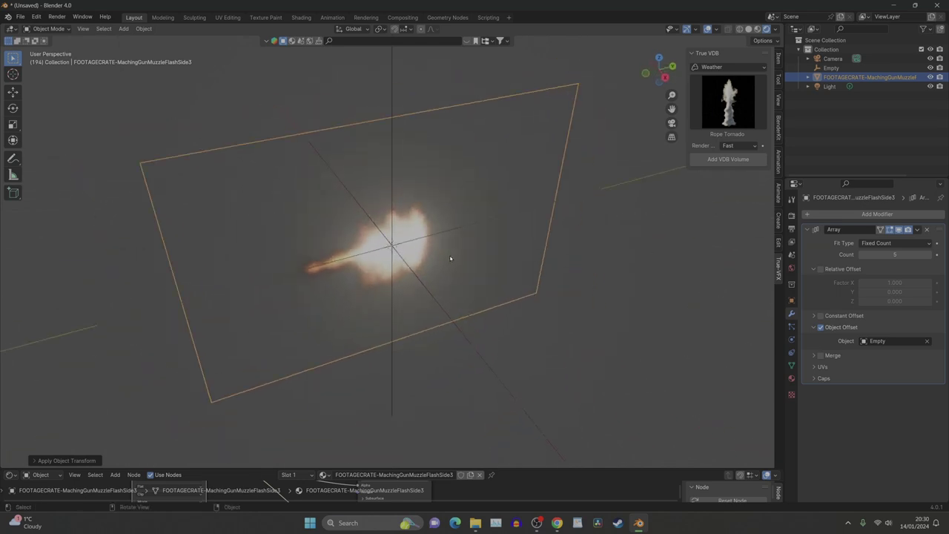
- Rotate the Empty about -37.9° on the global Y axis to fan out the planes
click(461, 329)
middle_drag(466, 335, 512, 319)
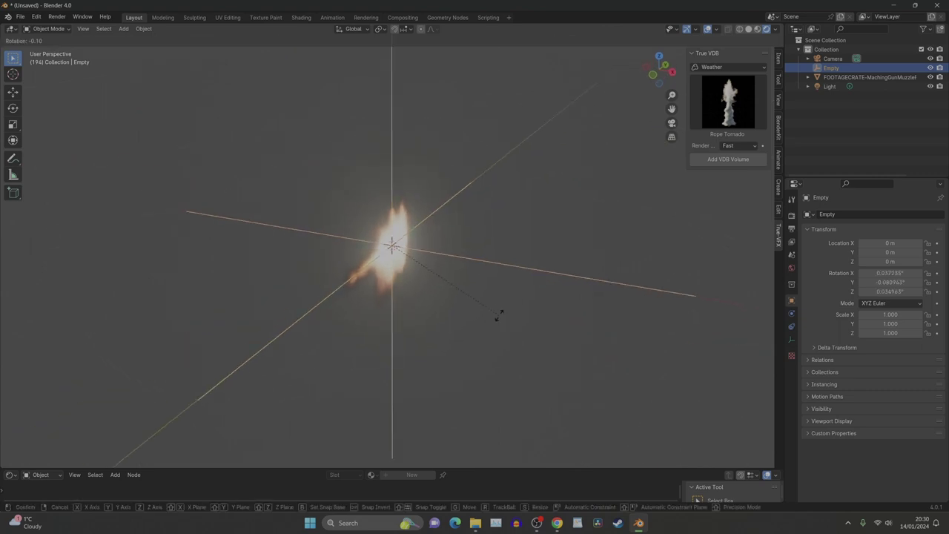
key(y)
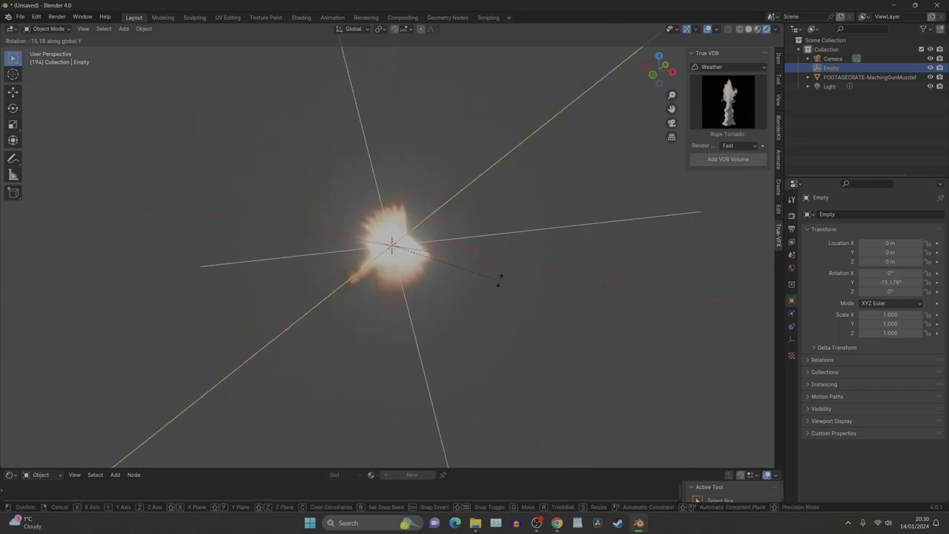
click(485, 239)
mouse_move(442, 239)
middle_down()
mouse_move(301, 216)
mouse_move(470, 244)
mouse_move(437, 255)
middle_up()
scroll(437, 255, up, 5)
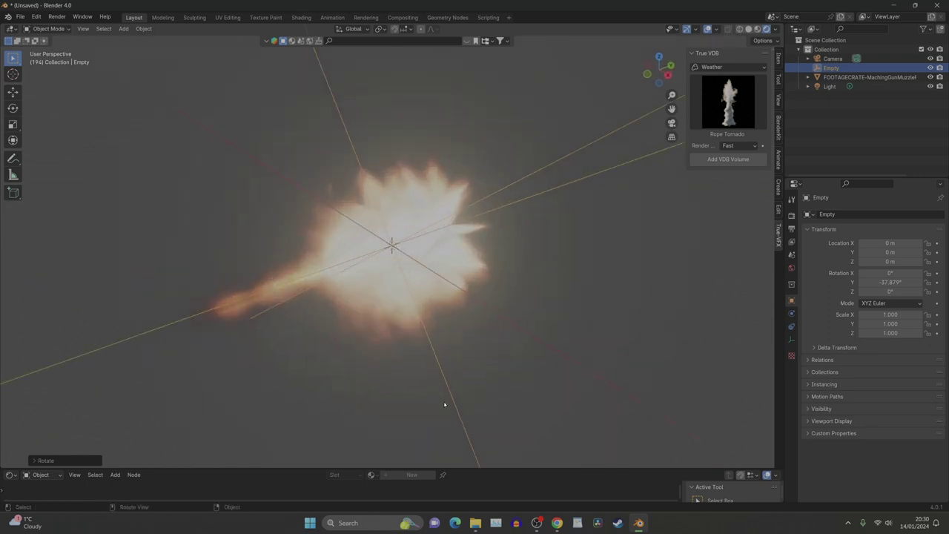
- Play the animation to preview the fanned muzzle flash, then stop
key(space)
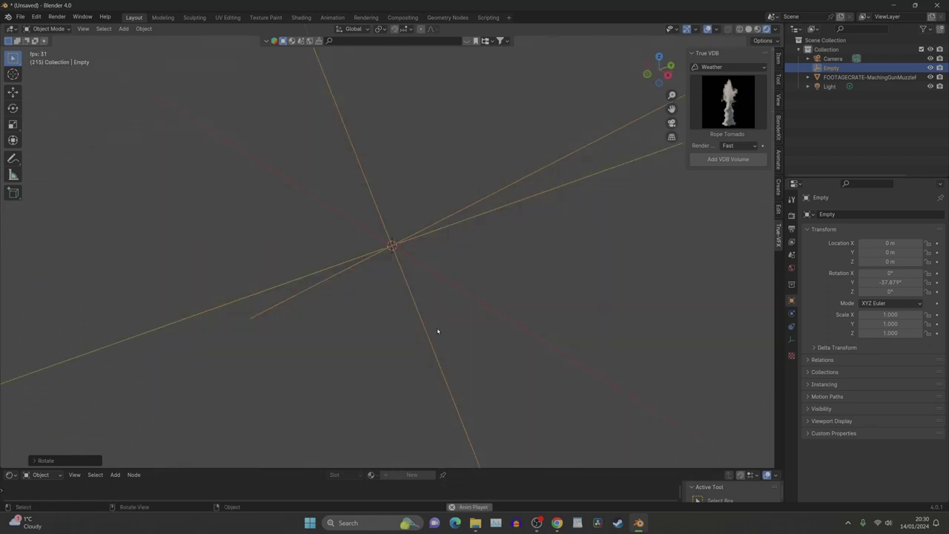
middle_drag(434, 331, 329, 339)
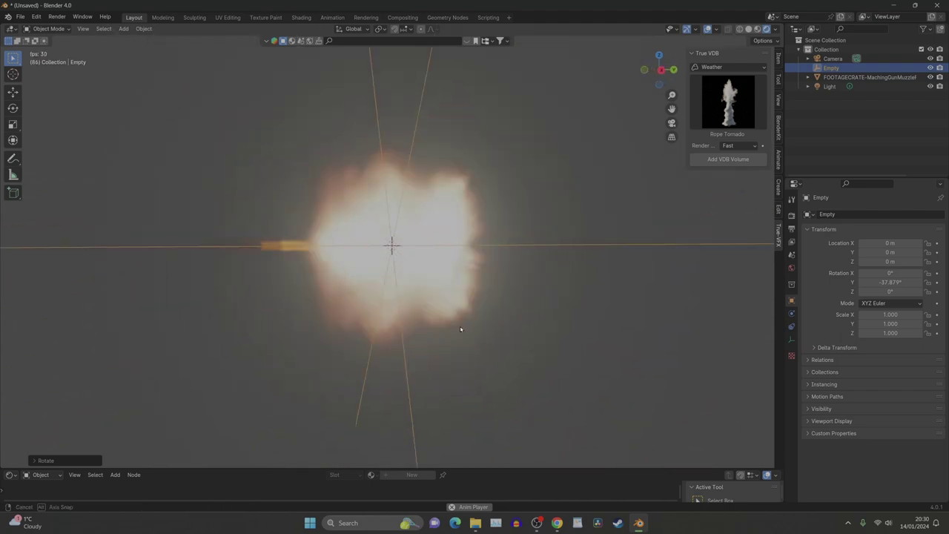
key(space)
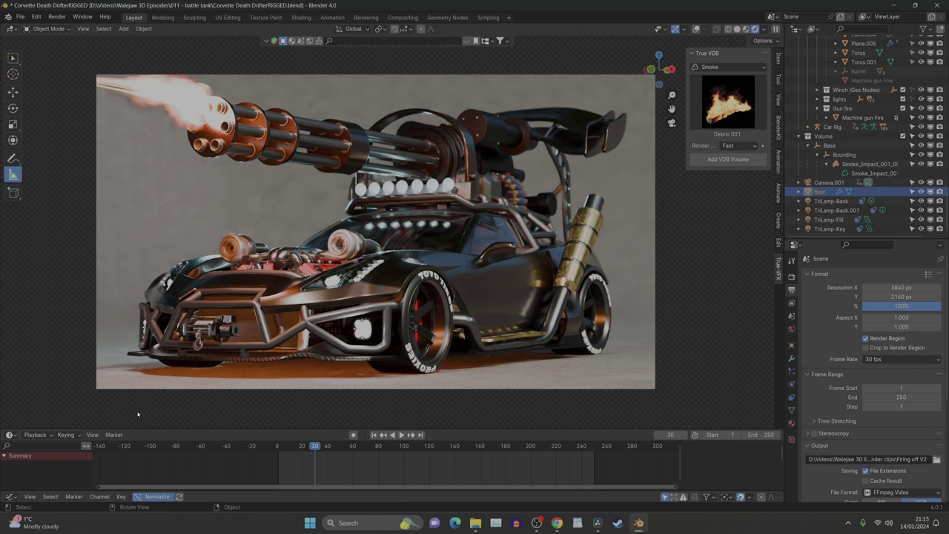
- Show the Machine gun Fire material in an enlarged Shader Editor and move its Mix node left
click(10, 435)
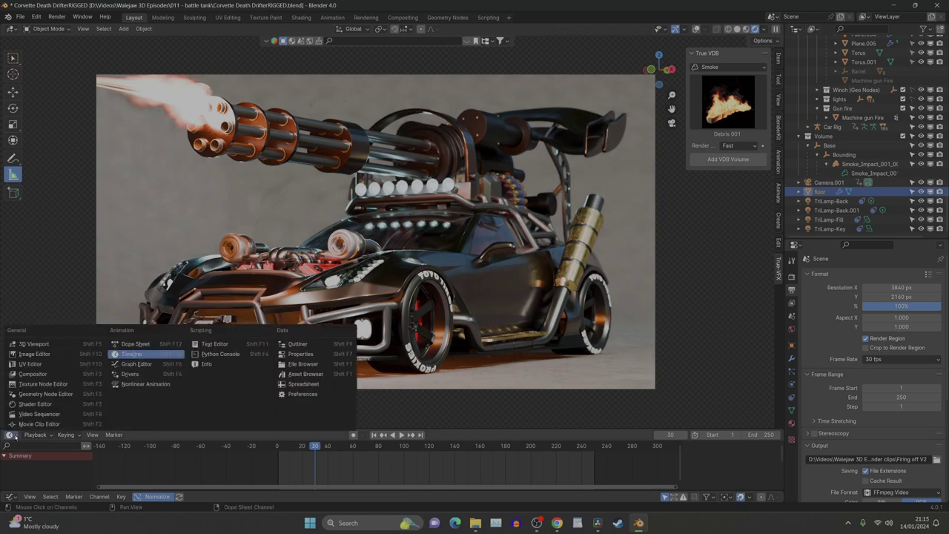
click(39, 404)
click(531, 311)
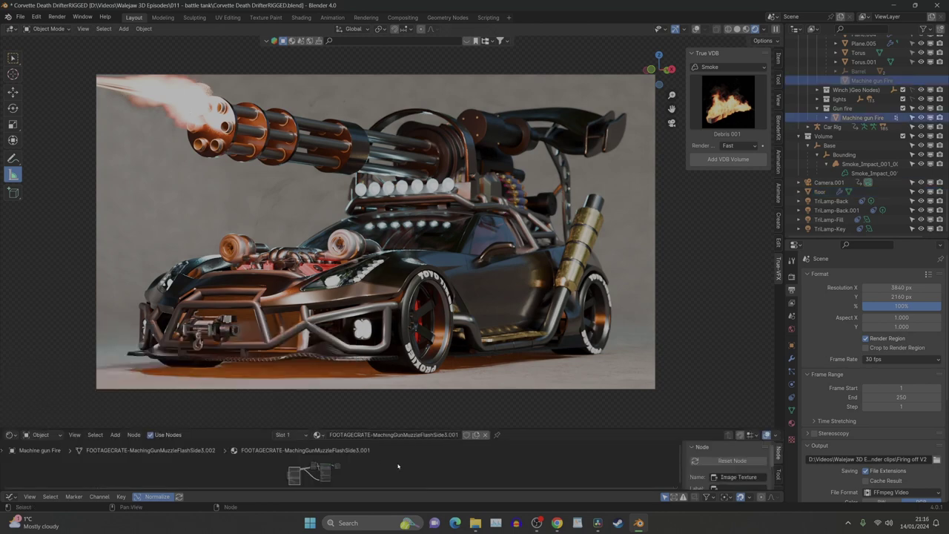
drag(550, 428, 550, 356)
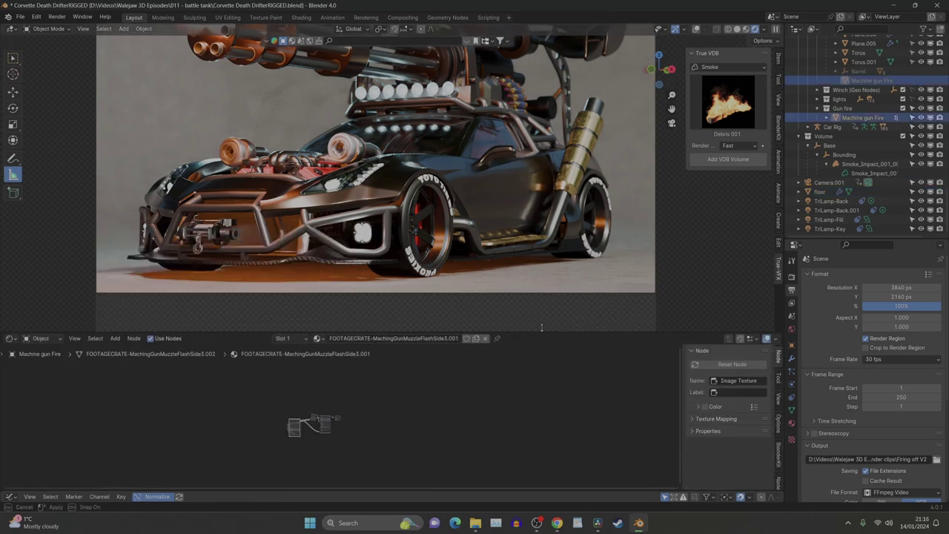
scroll(367, 439, up, 4)
scroll(367, 439, up, 6)
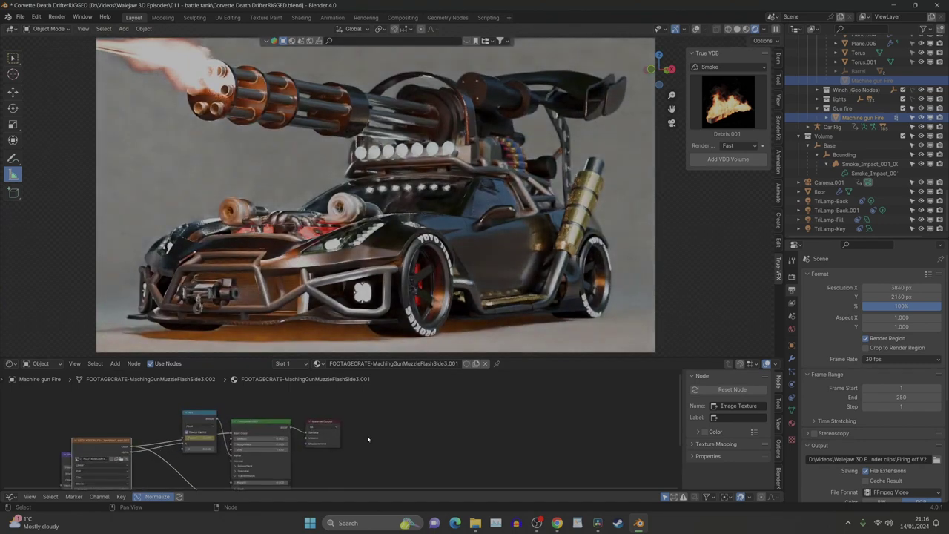
middle_drag(541, 410, 546, 437)
drag(343, 386, 315, 402)
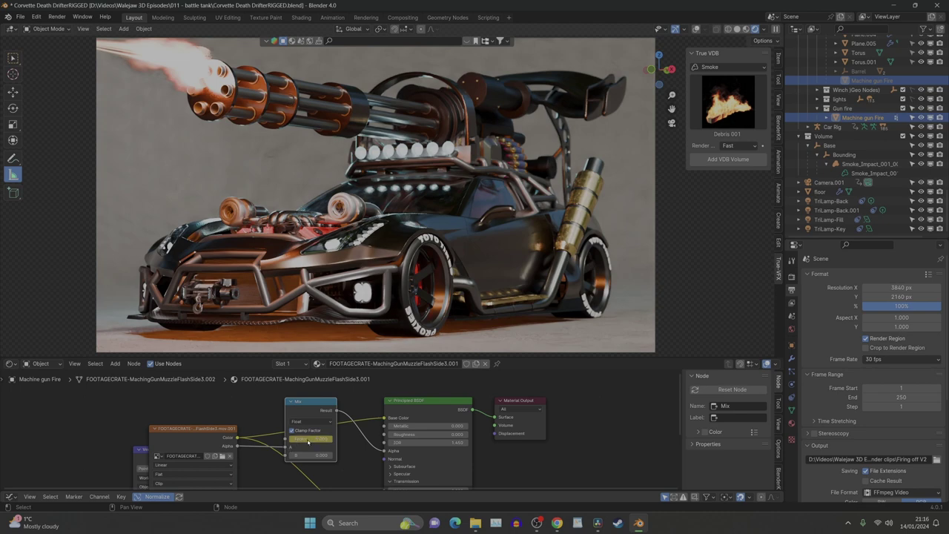
click(10, 363)
- Split the upper area horizontally and make the new area a Dope Sheet timeline
right_click(742, 356)
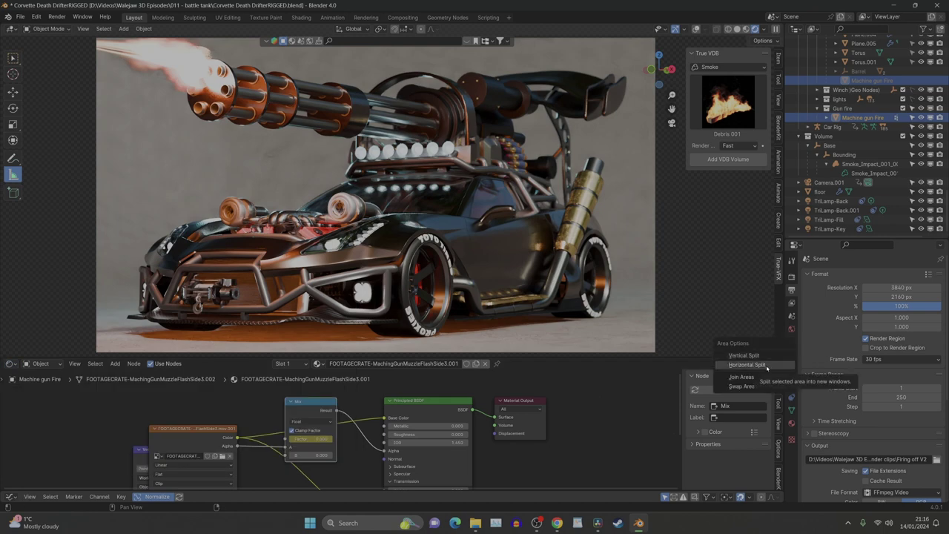
click(748, 381)
click(689, 300)
click(10, 305)
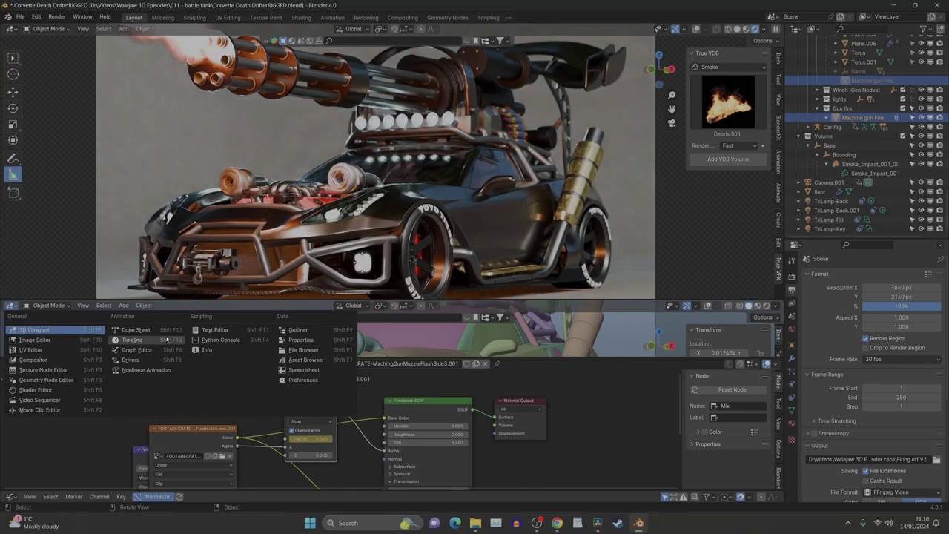
click(167, 339)
scroll(342, 330, up, 5)
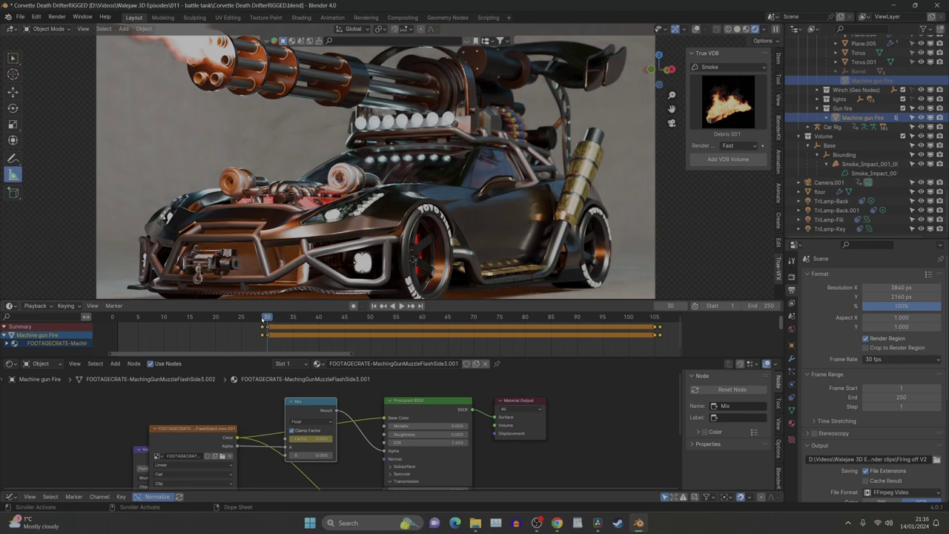
- Check the flash at frames 29 and 30, nudge the Mix node up, and frame the minigun
key(Left)
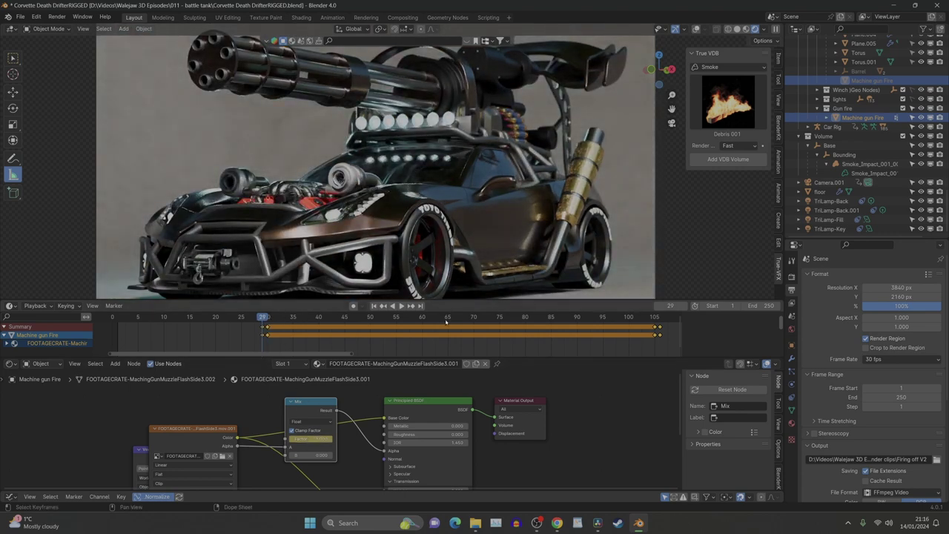
key(Right)
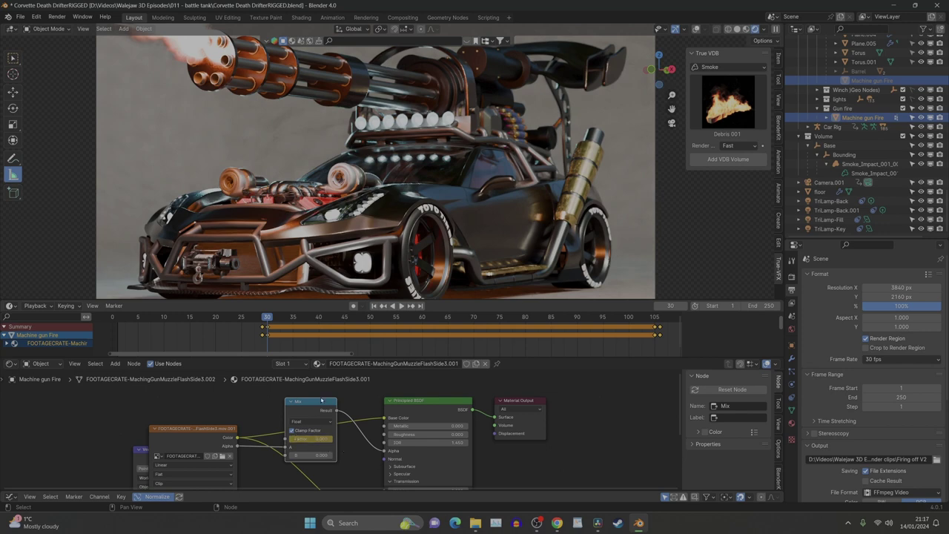
drag(323, 406, 323, 401)
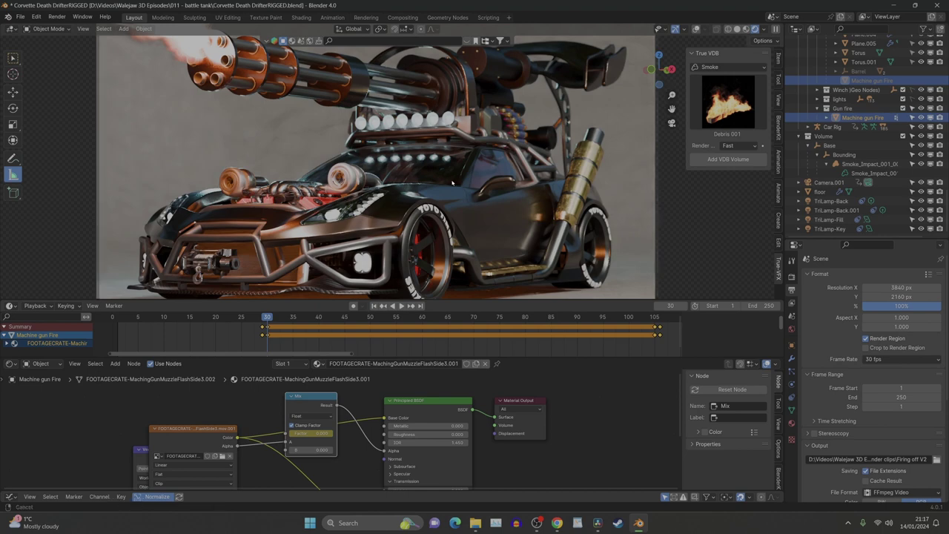
shift+middle_drag(431, 207, 475, 270)
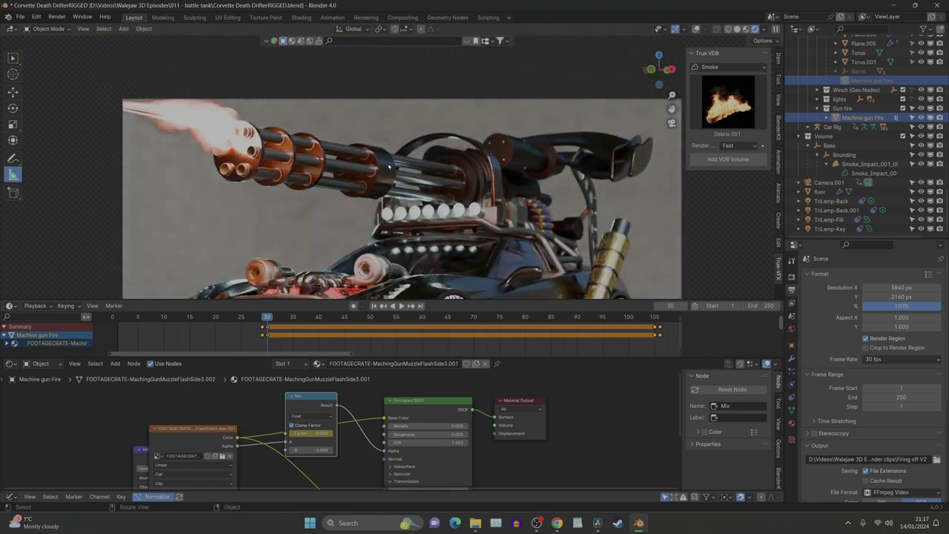
- Switch the node area to a Graph Editor, select the Barrel, and frame its normalized curve
click(11, 365)
click(135, 408)
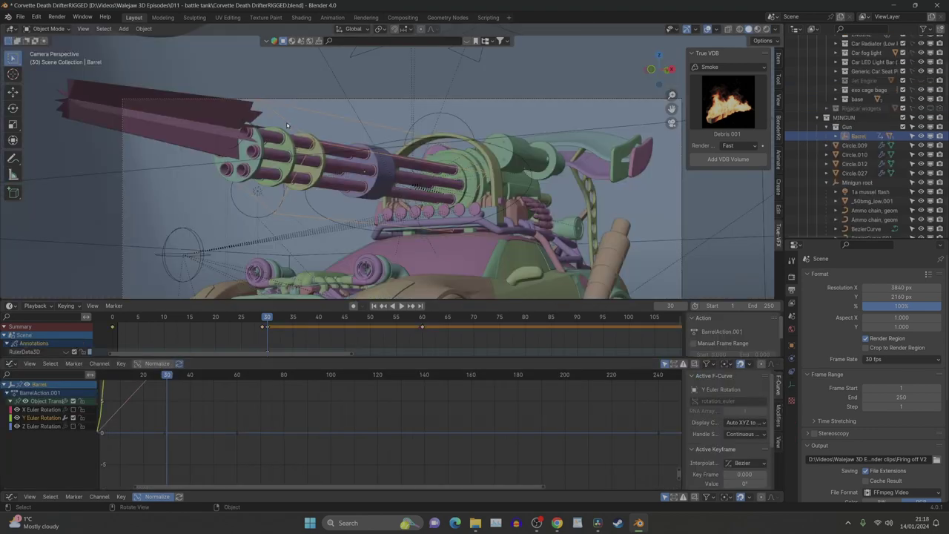
click(336, 154)
click(156, 363)
key(Home)
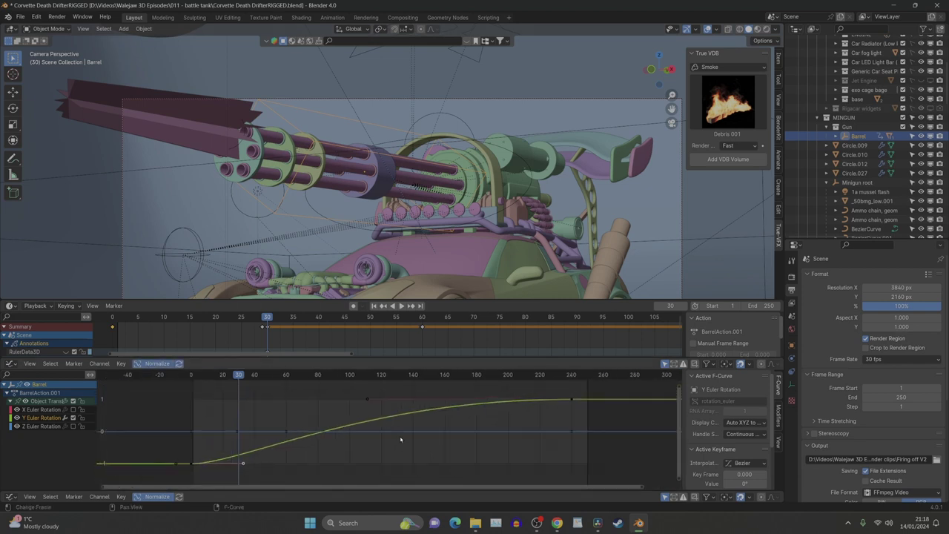
scroll(380, 403, down, 1)
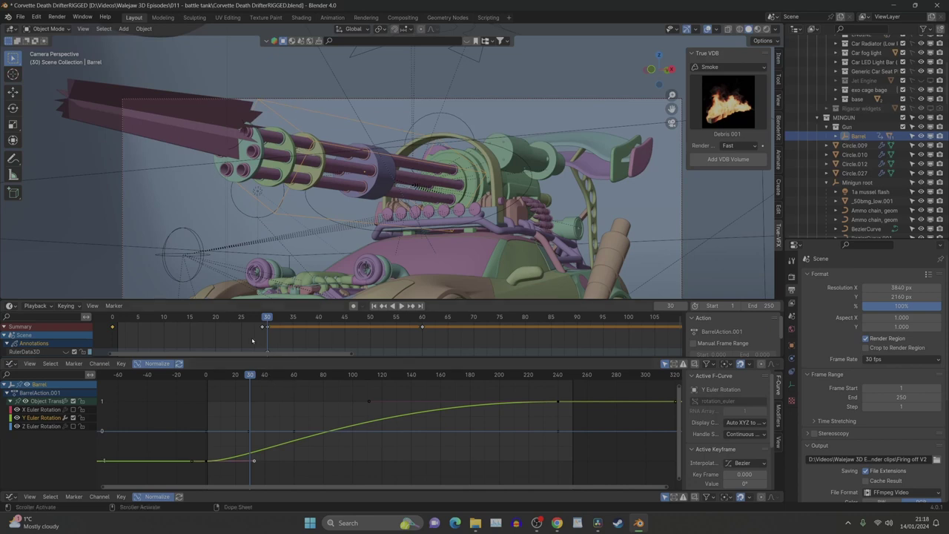
- Set the Barrel's Y rotation to 360*8 (2880°) and keyframe it at frame 240
click(778, 58)
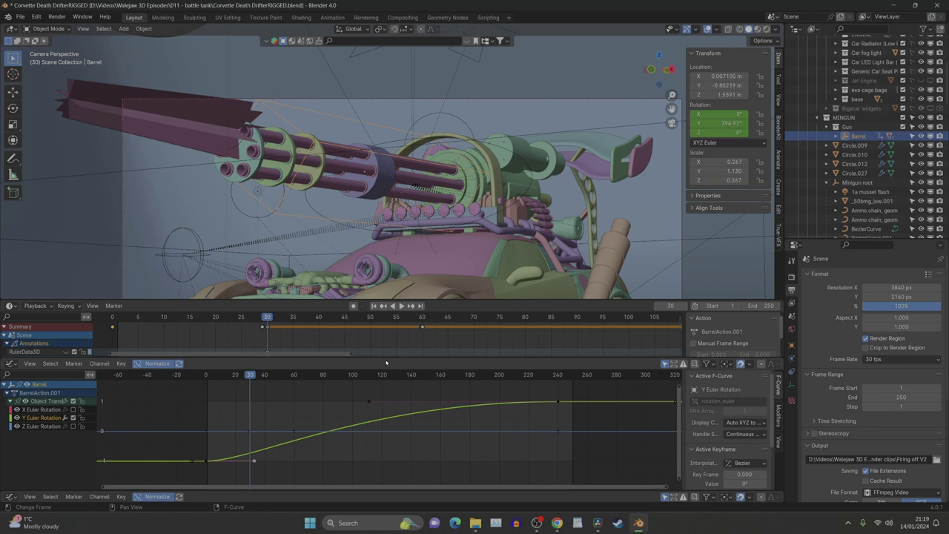
click(721, 123)
text(360)
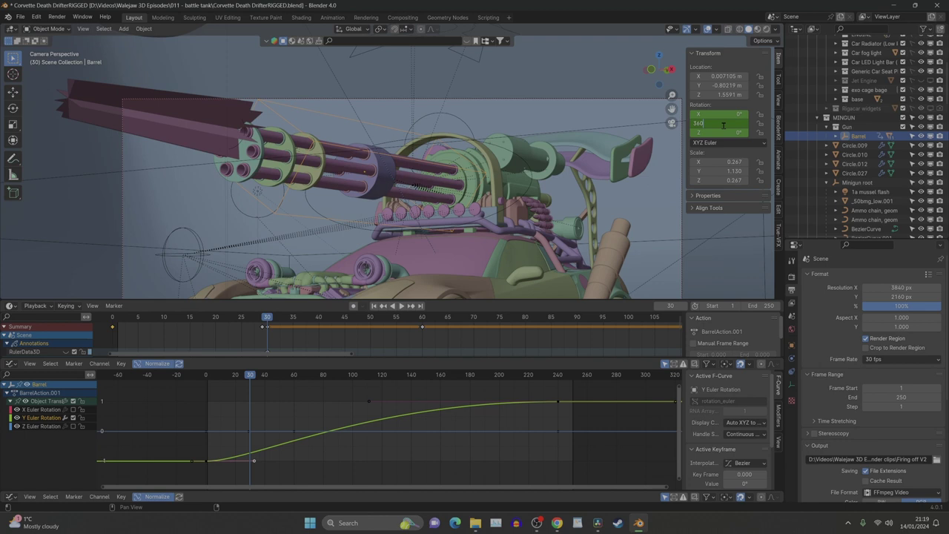
text(*8)
key(Return)
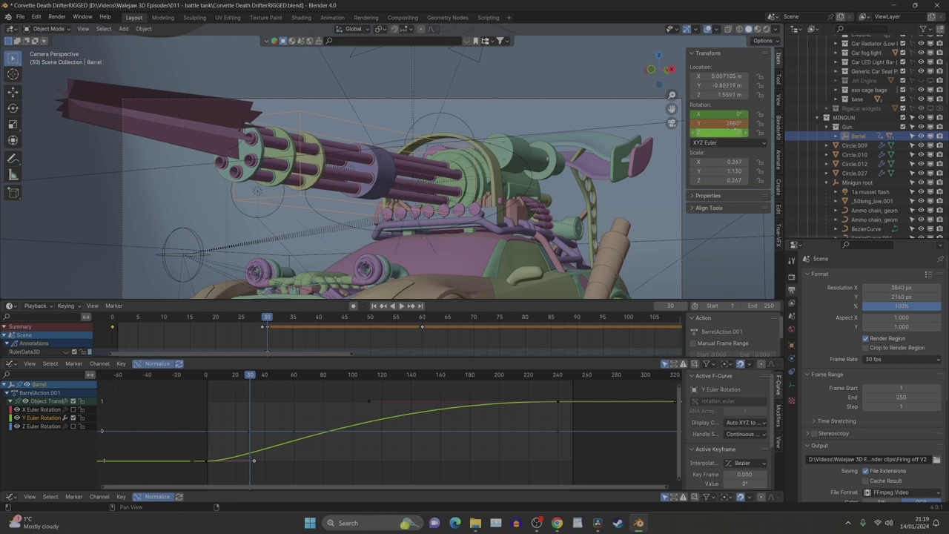
click(734, 123)
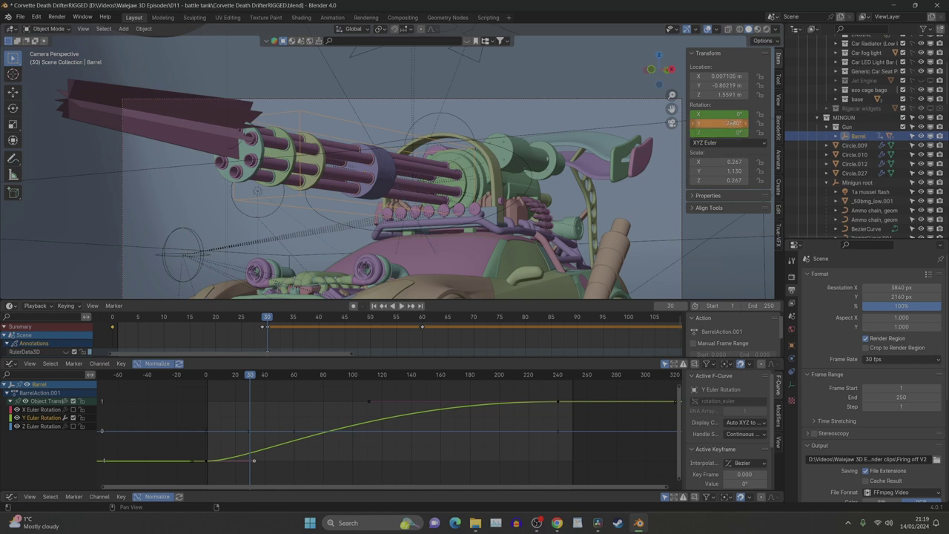
key(Escape)
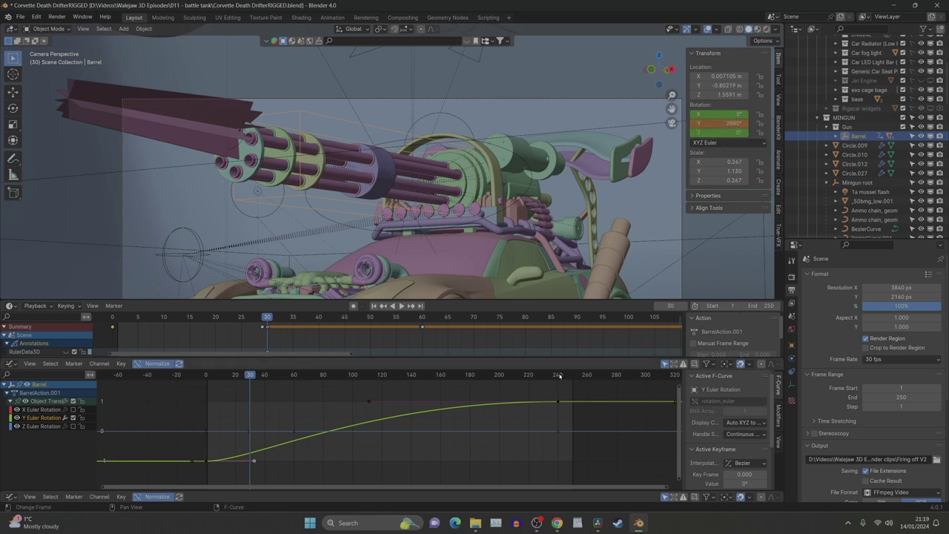
click(560, 376)
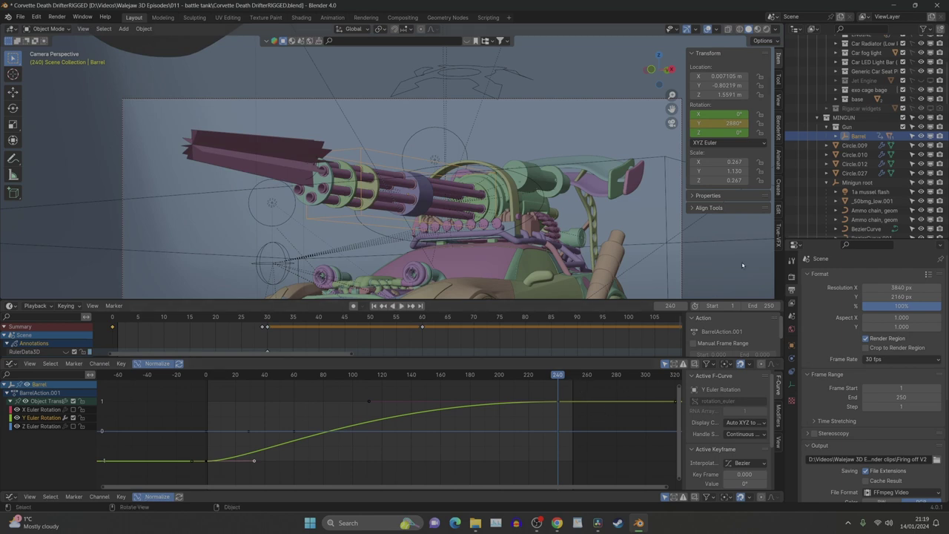
key(i)
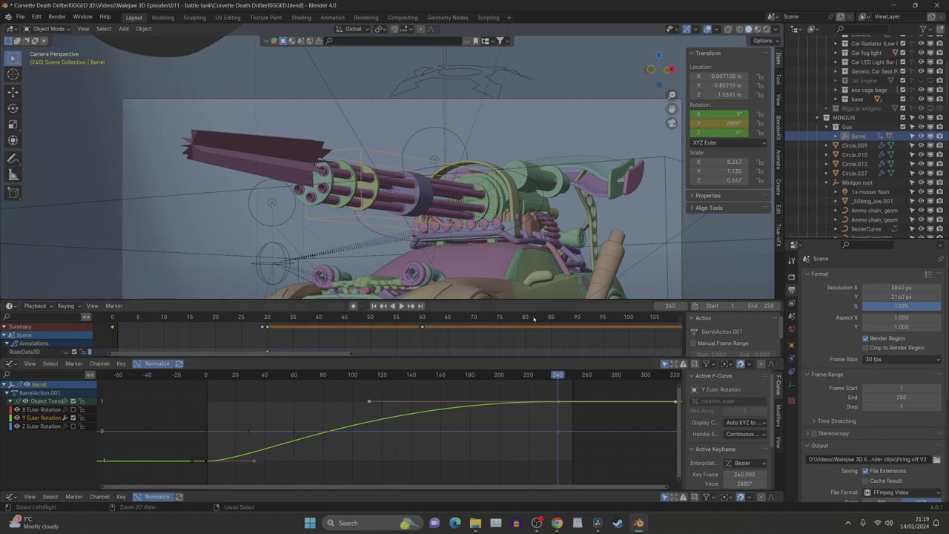
key(ctrl+z)
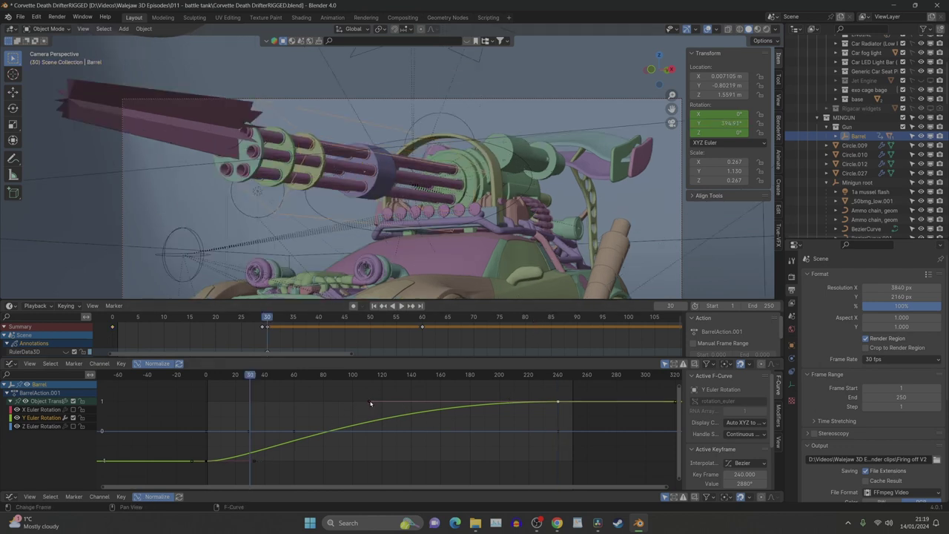
mouse_move(371, 401)
mouse_down()
mouse_move(400, 437)
mouse_move(383, 402)
mouse_up()
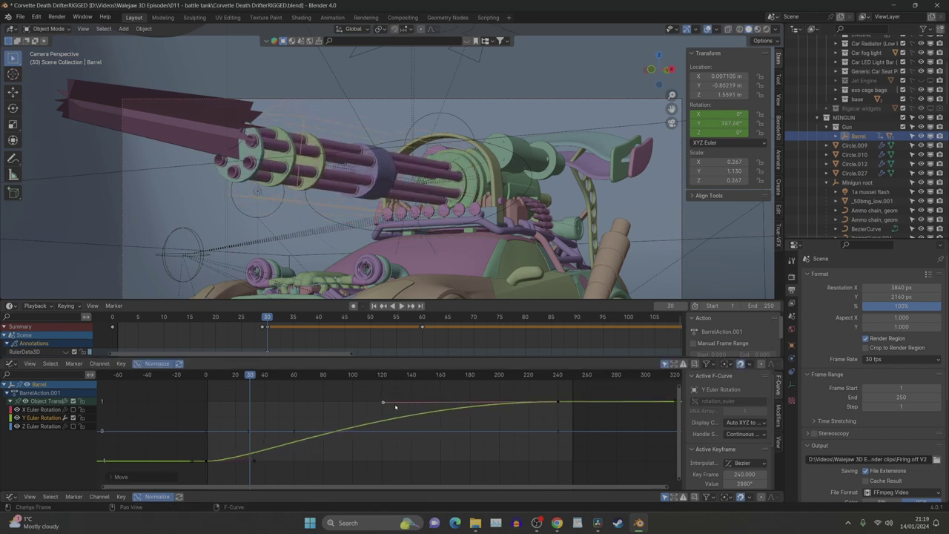
click(207, 461)
drag(254, 462, 274, 461)
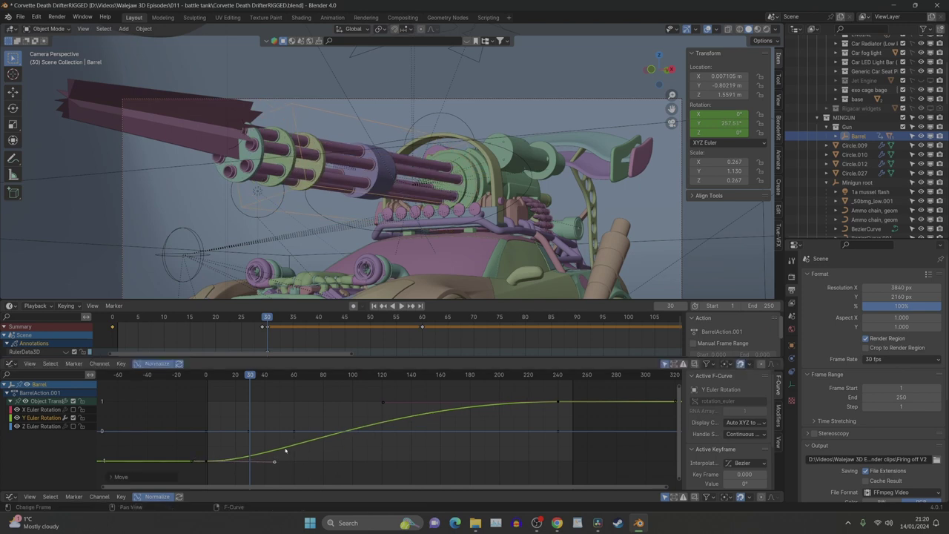
click(319, 450)
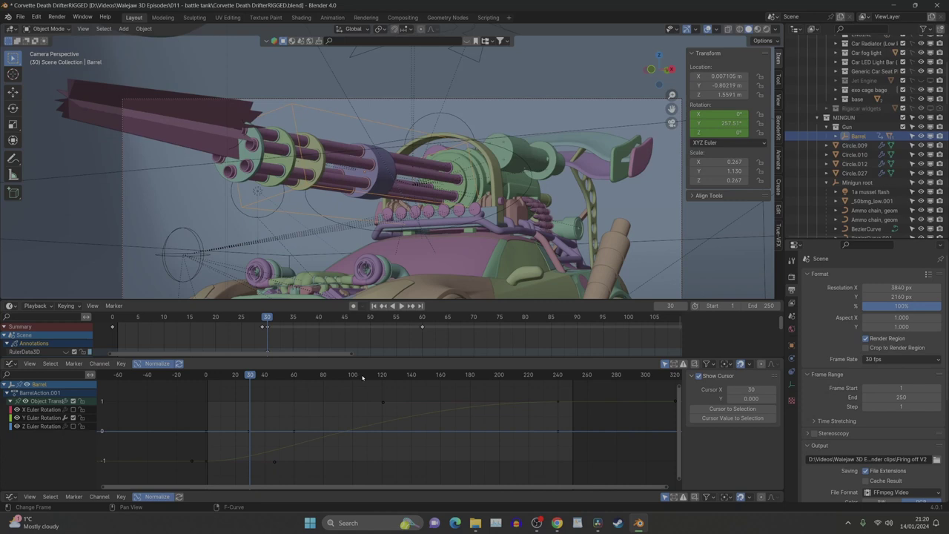
- Move to frame 106, select Machine gun Fire and then 1a mussel flash, and orbit the car
drag(272, 375, 362, 375)
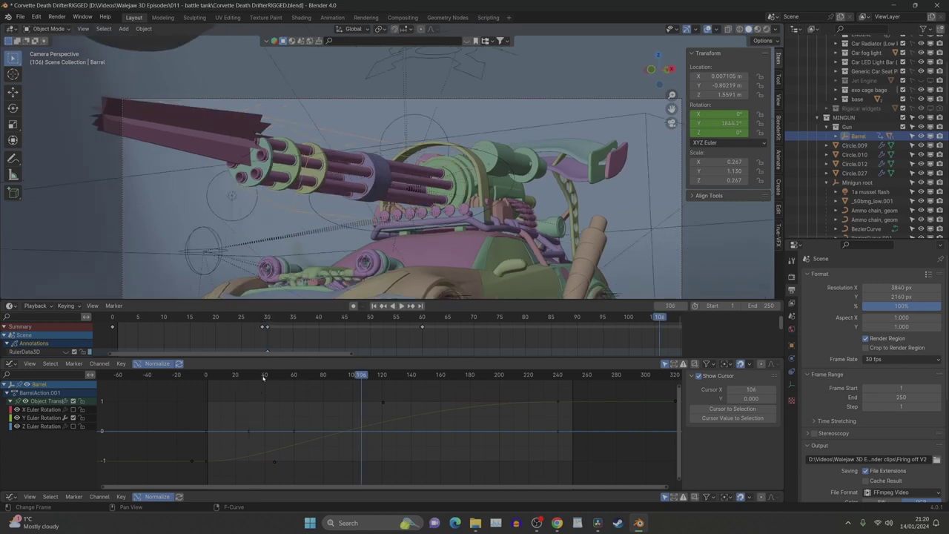
click(217, 141)
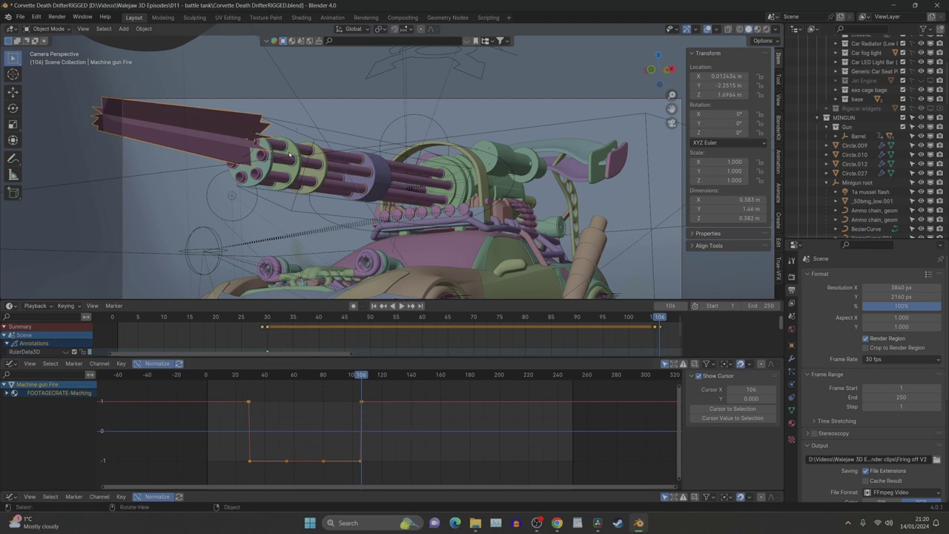
click(250, 155)
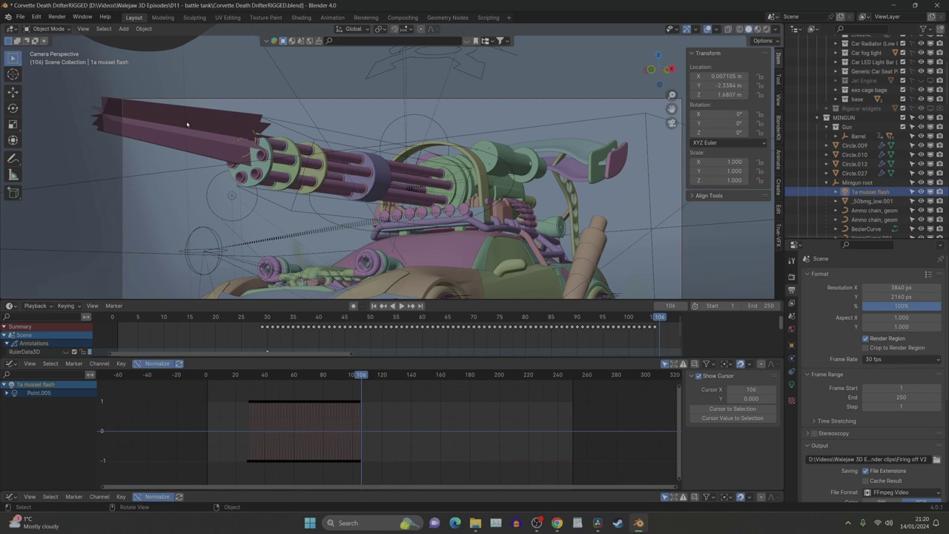
middle_drag(487, 195, 445, 223)
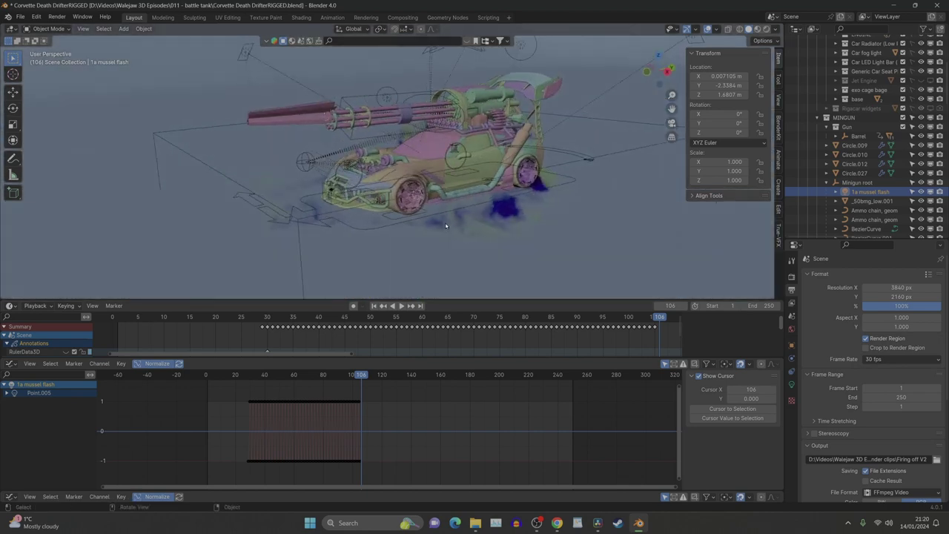
scroll(434, 217, up, 3)
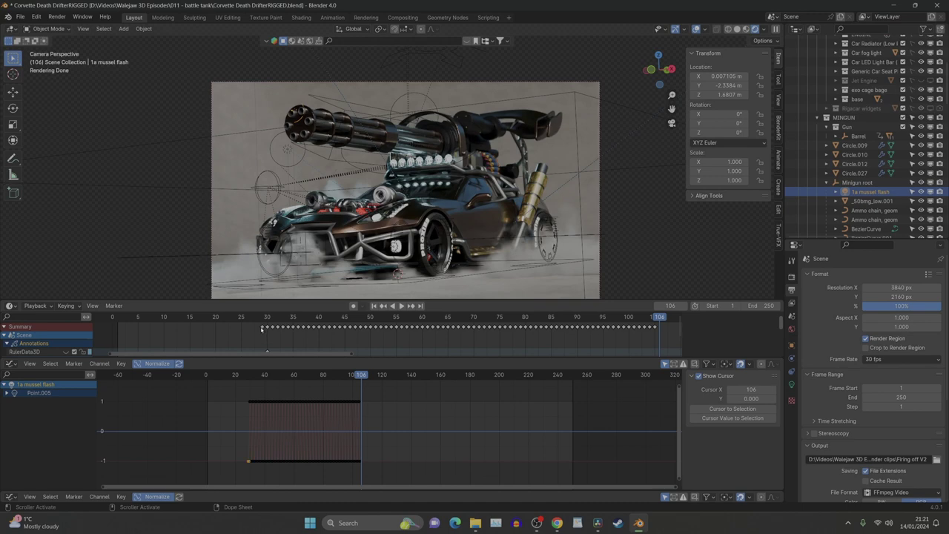
- Shift the first flash keyframe later, check frames 30–32, and unhide the 1a mussel flash light
drag(268, 331, 285, 329)
click(269, 319)
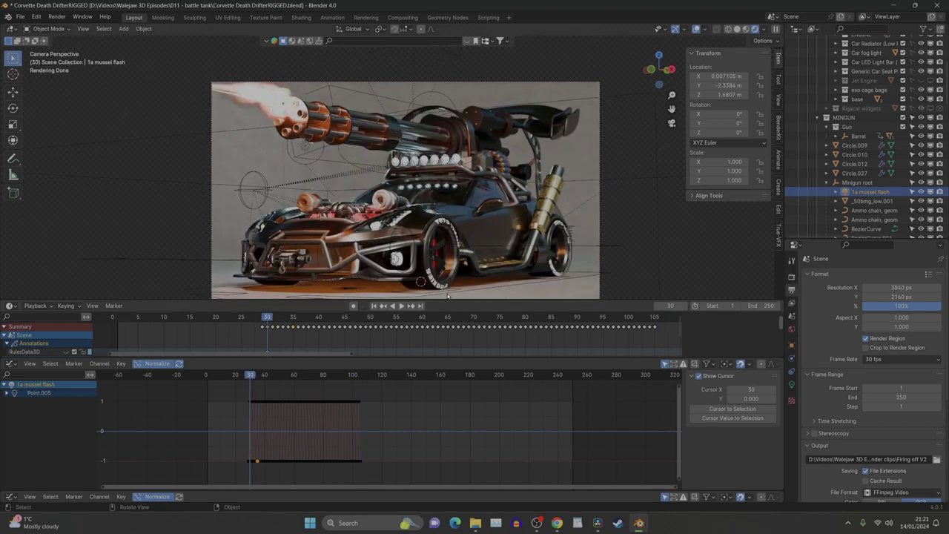
click(685, 305)
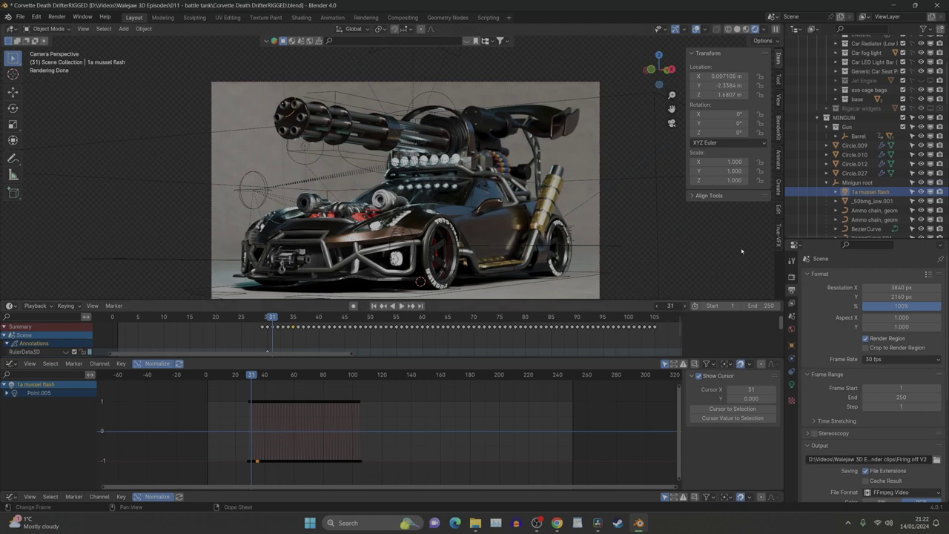
key(Right)
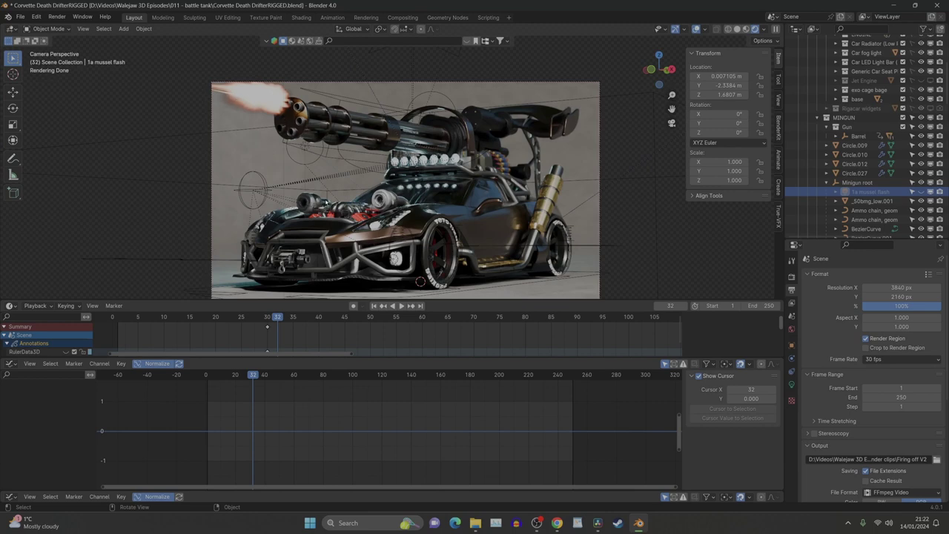
click(921, 192)
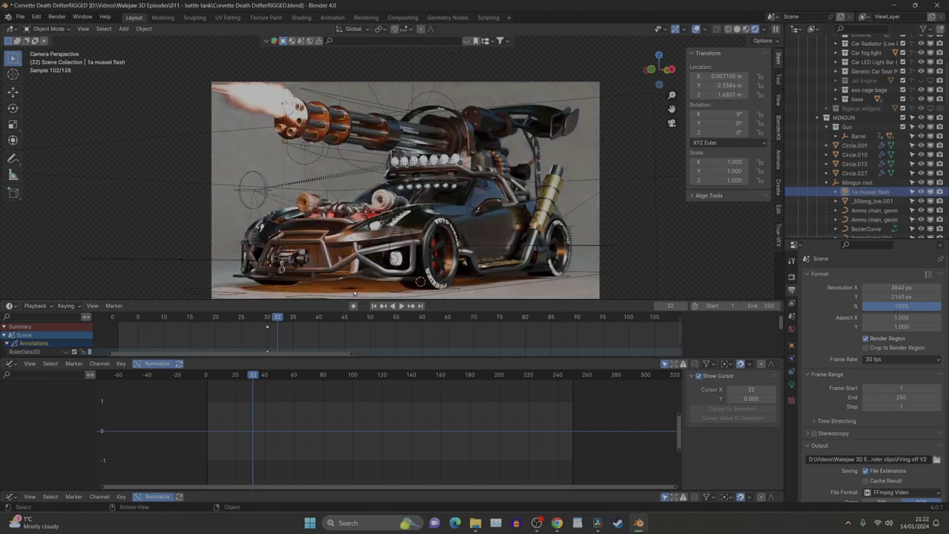
- Open the 1a mussel flash light's properties and toggle Cast Shadow on, then off again
click(792, 384)
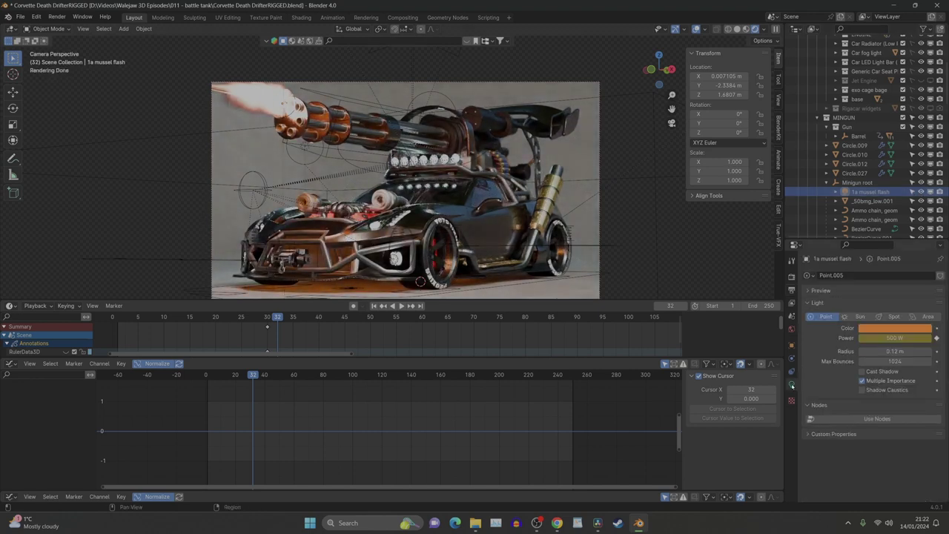
click(861, 371)
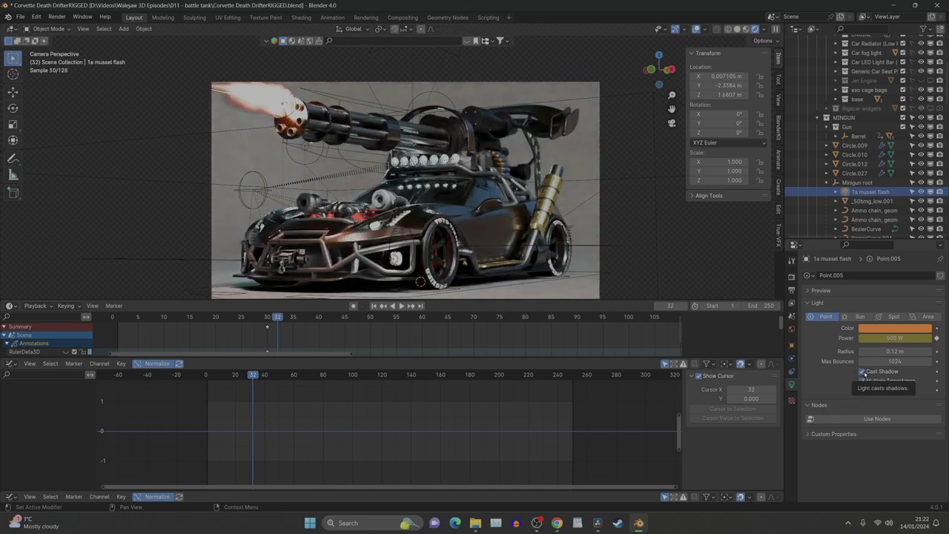
click(862, 372)
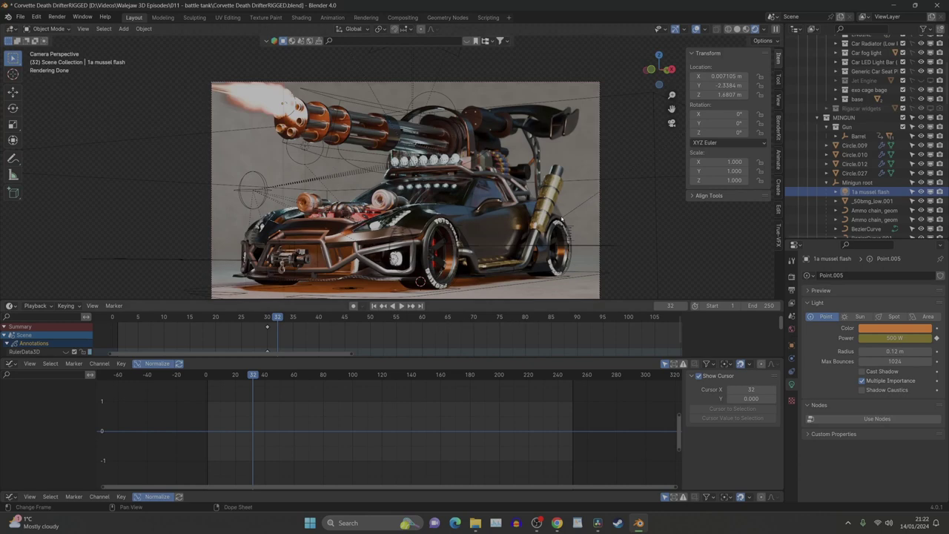
- At frame 80, browse the True-VFX Smoke presets and hide the viewport overlays
click(525, 316)
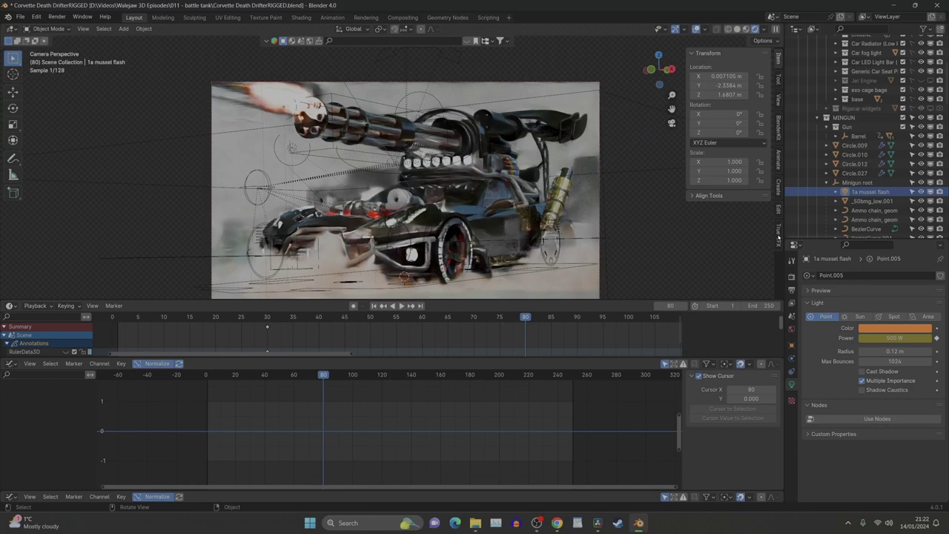
click(778, 236)
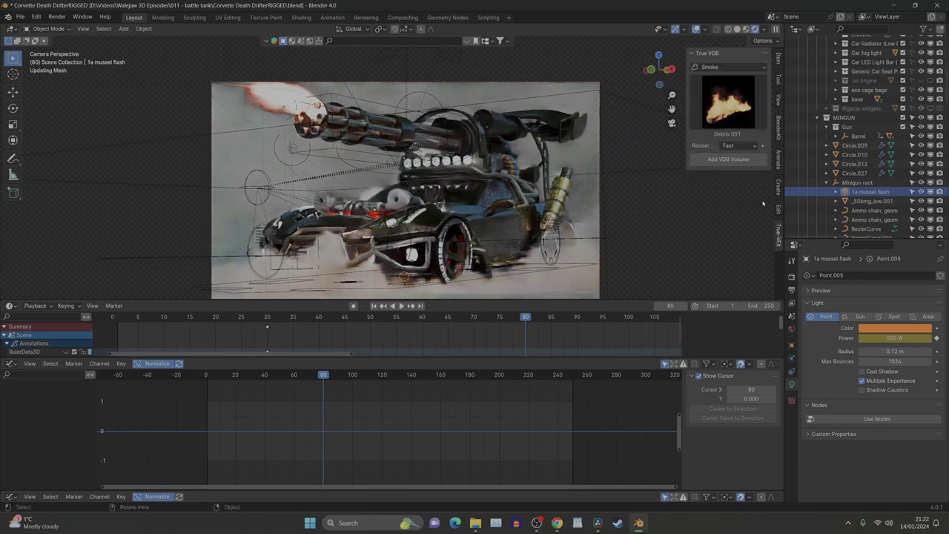
click(759, 67)
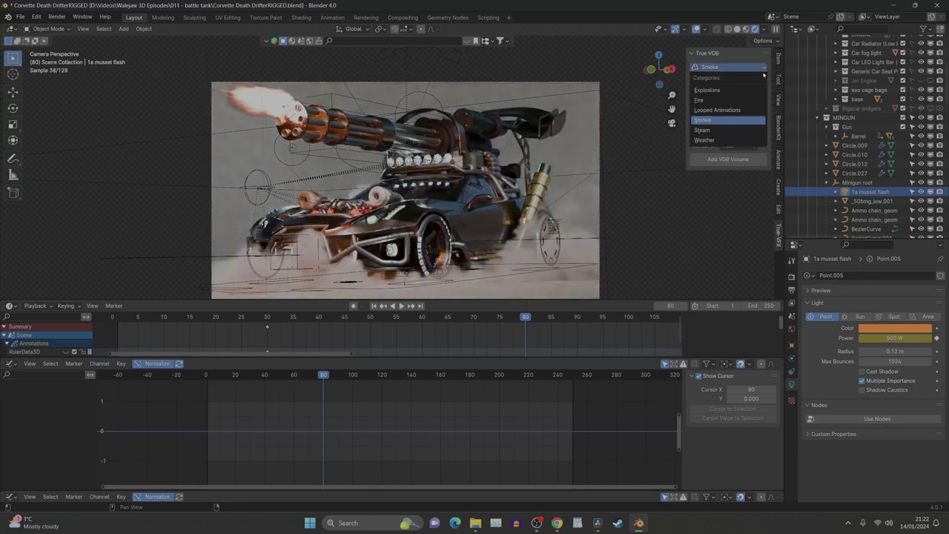
click(767, 74)
click(762, 80)
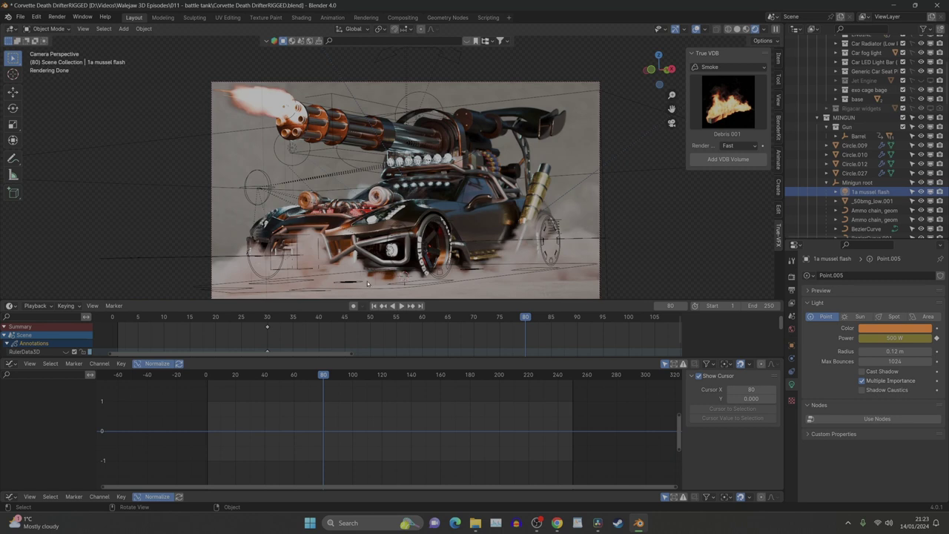
key(shift+alt+z)
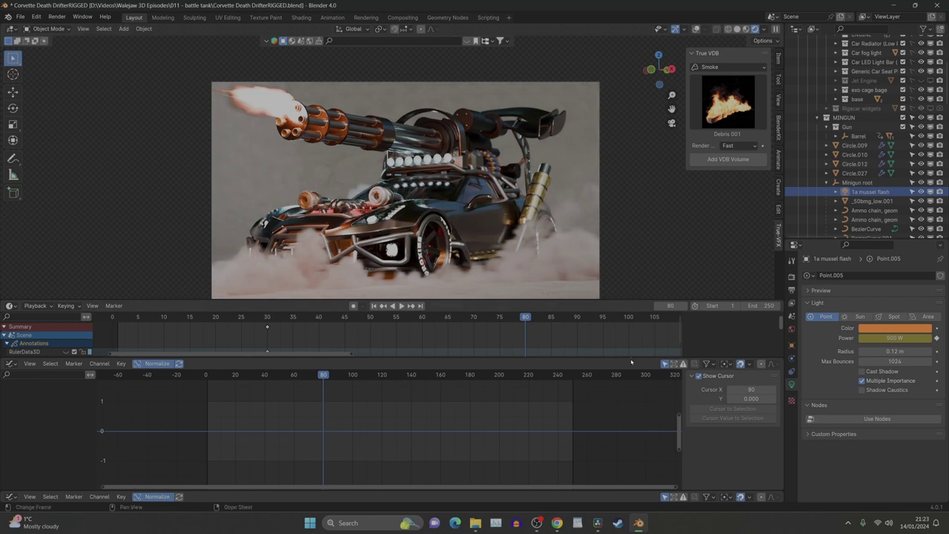
- Drag the area borders down, then zoom and pan the camera shot to fill the 3D view
drag(631, 358, 636, 461)
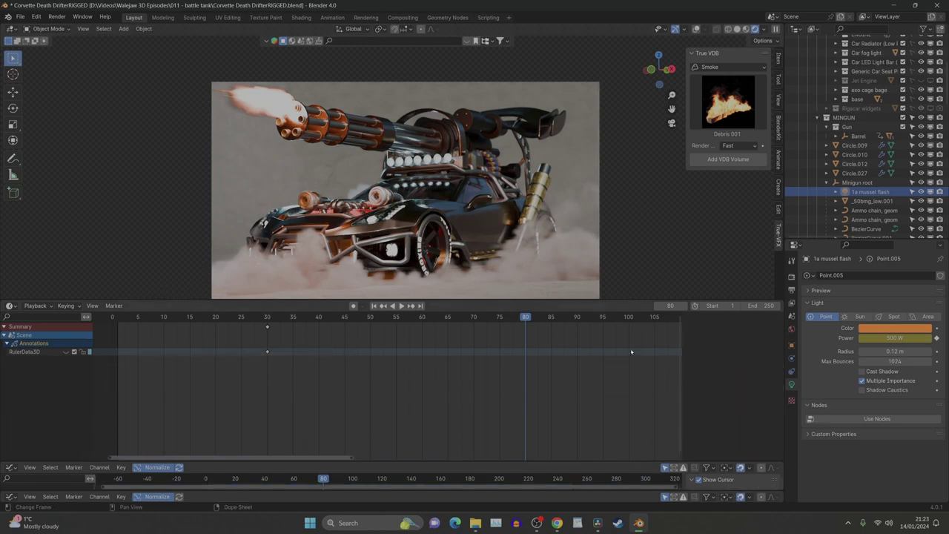
drag(624, 301, 624, 428)
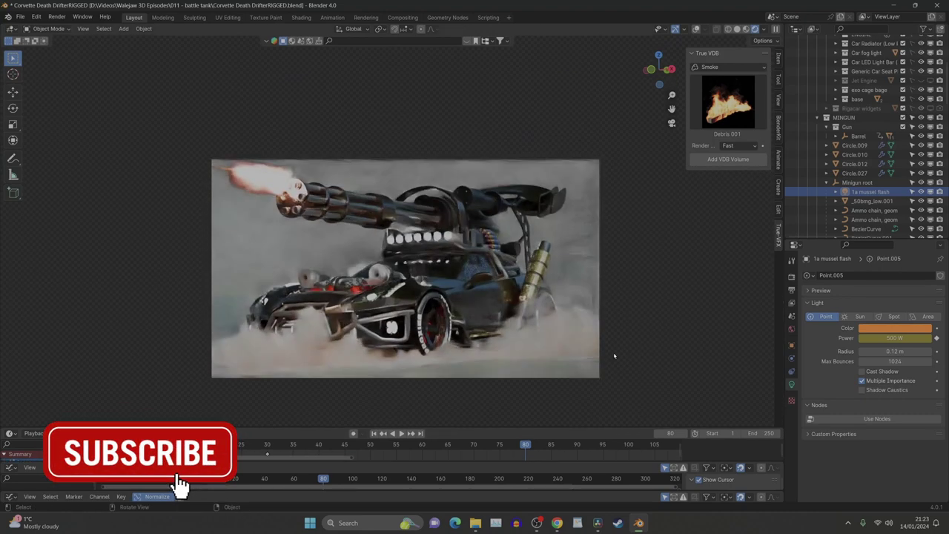
scroll(575, 328, up, 2)
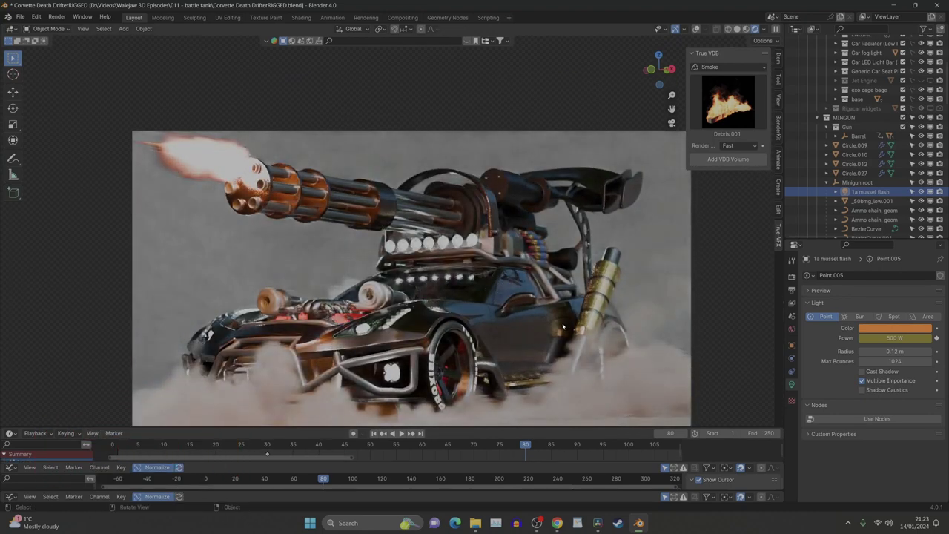
shift+middle_drag(564, 326, 509, 278)
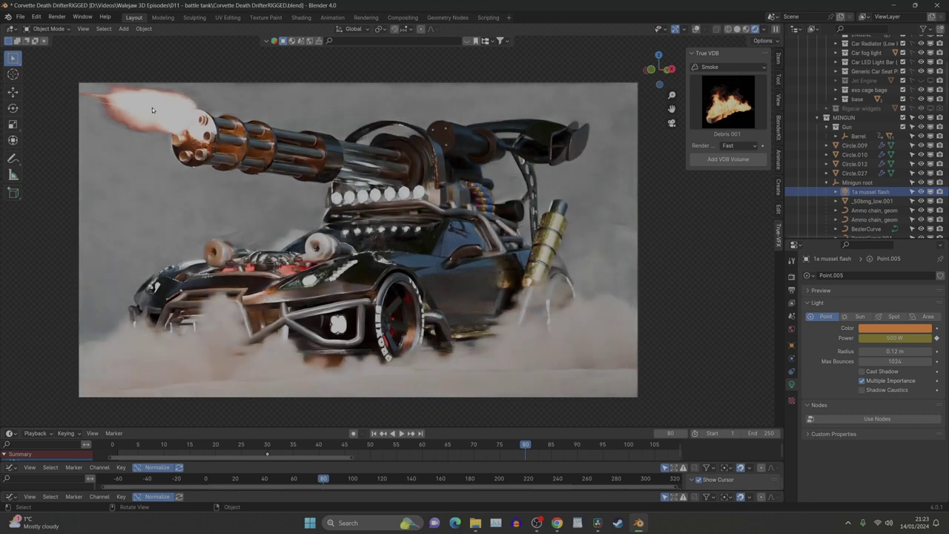